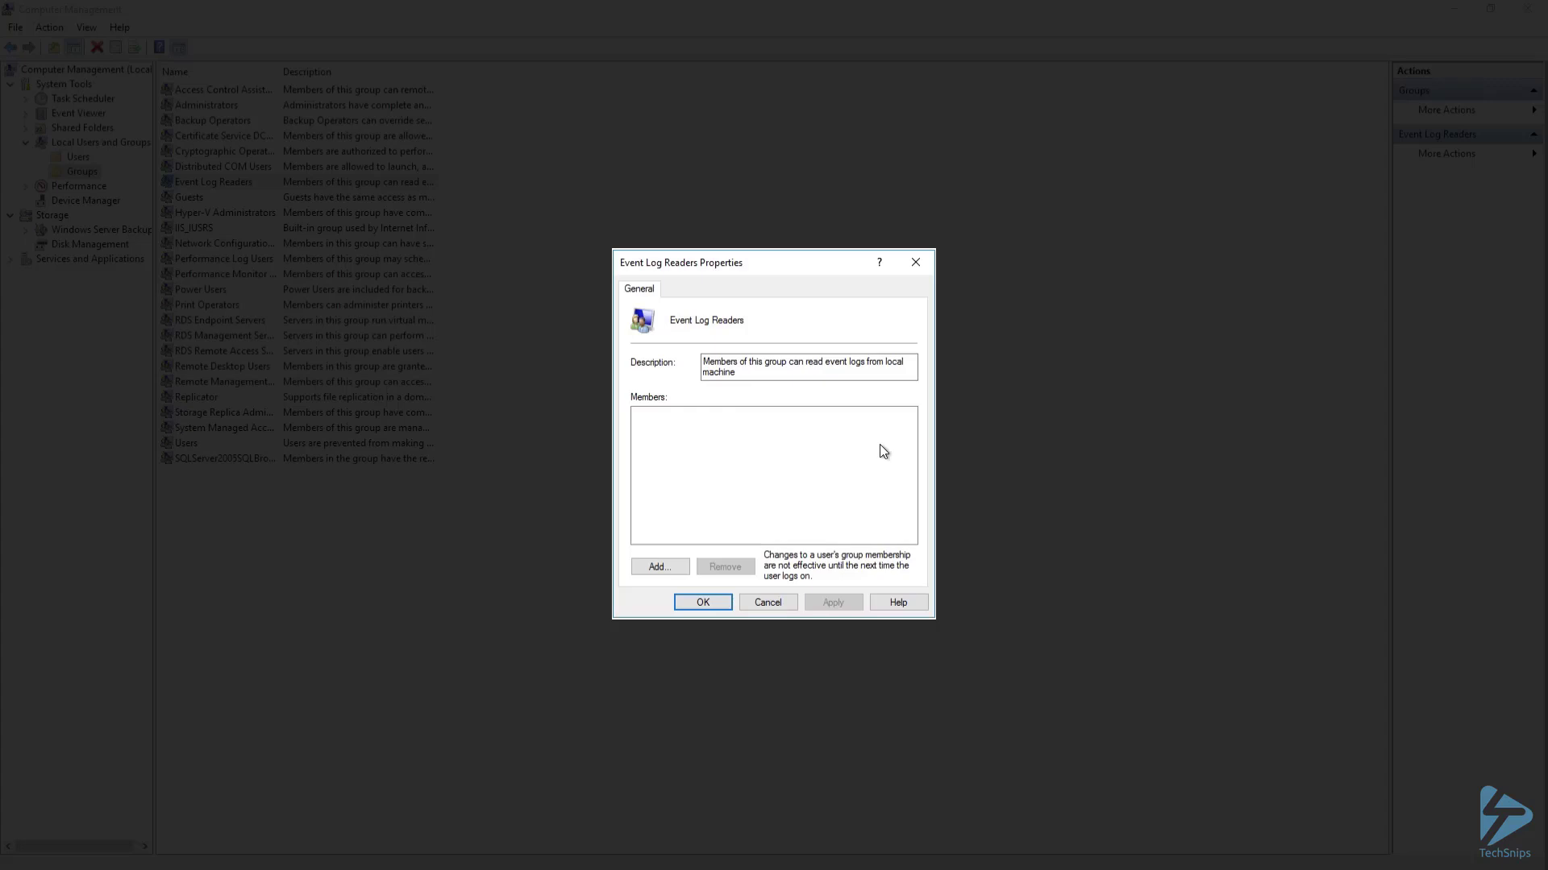
- Add the domain computer otter to the Event Log Readers group, including Computers in the searchable object types
{"action": "left_click", "coordinate": [661, 568]}
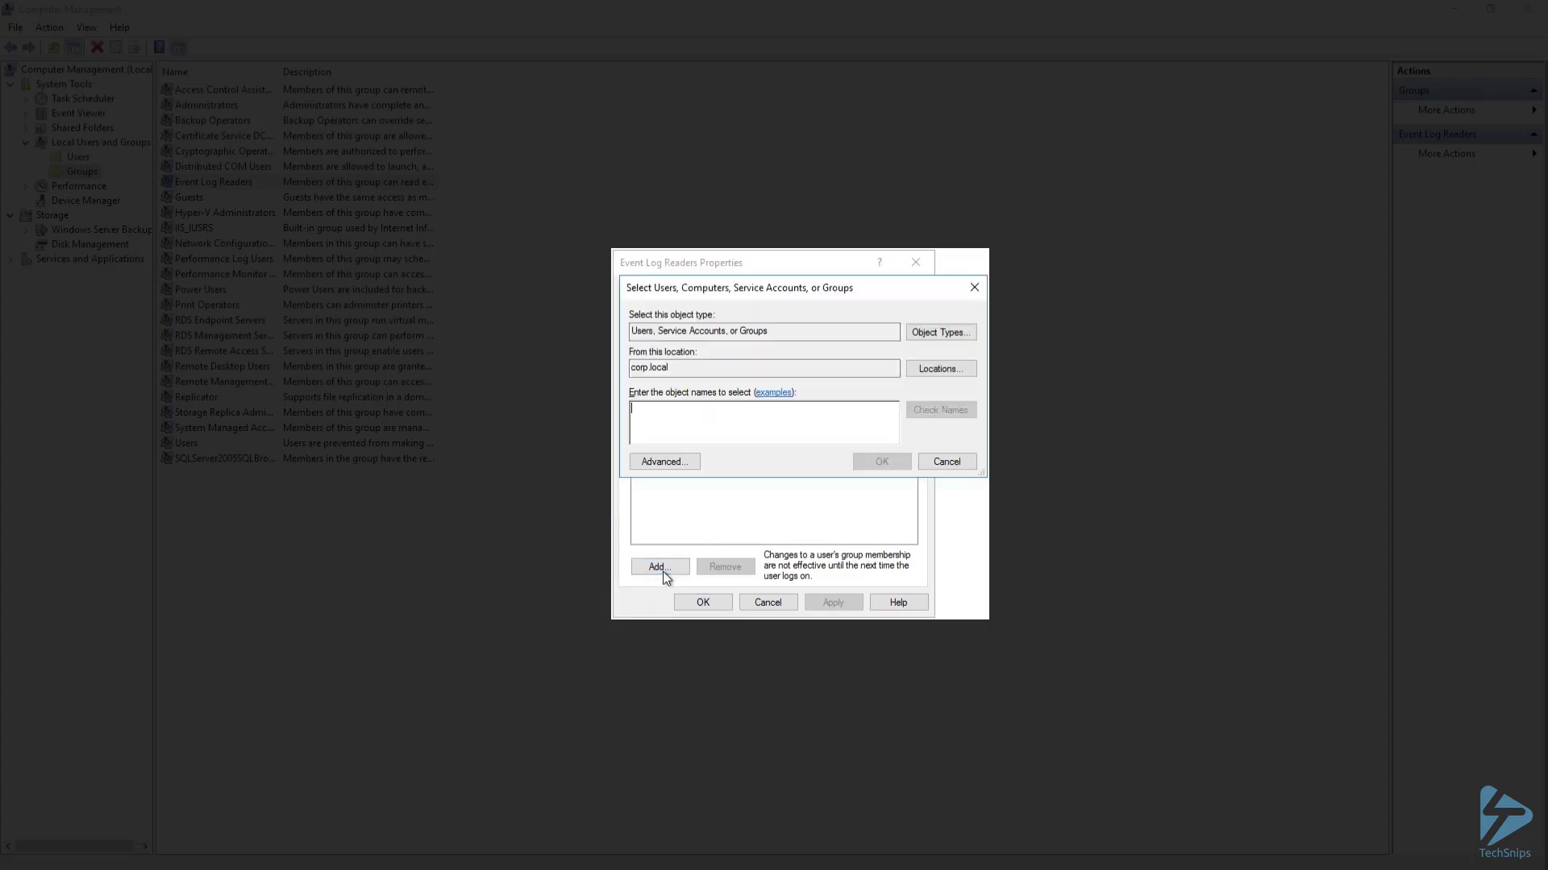
{"action": "left_click", "coordinate": [932, 331]}
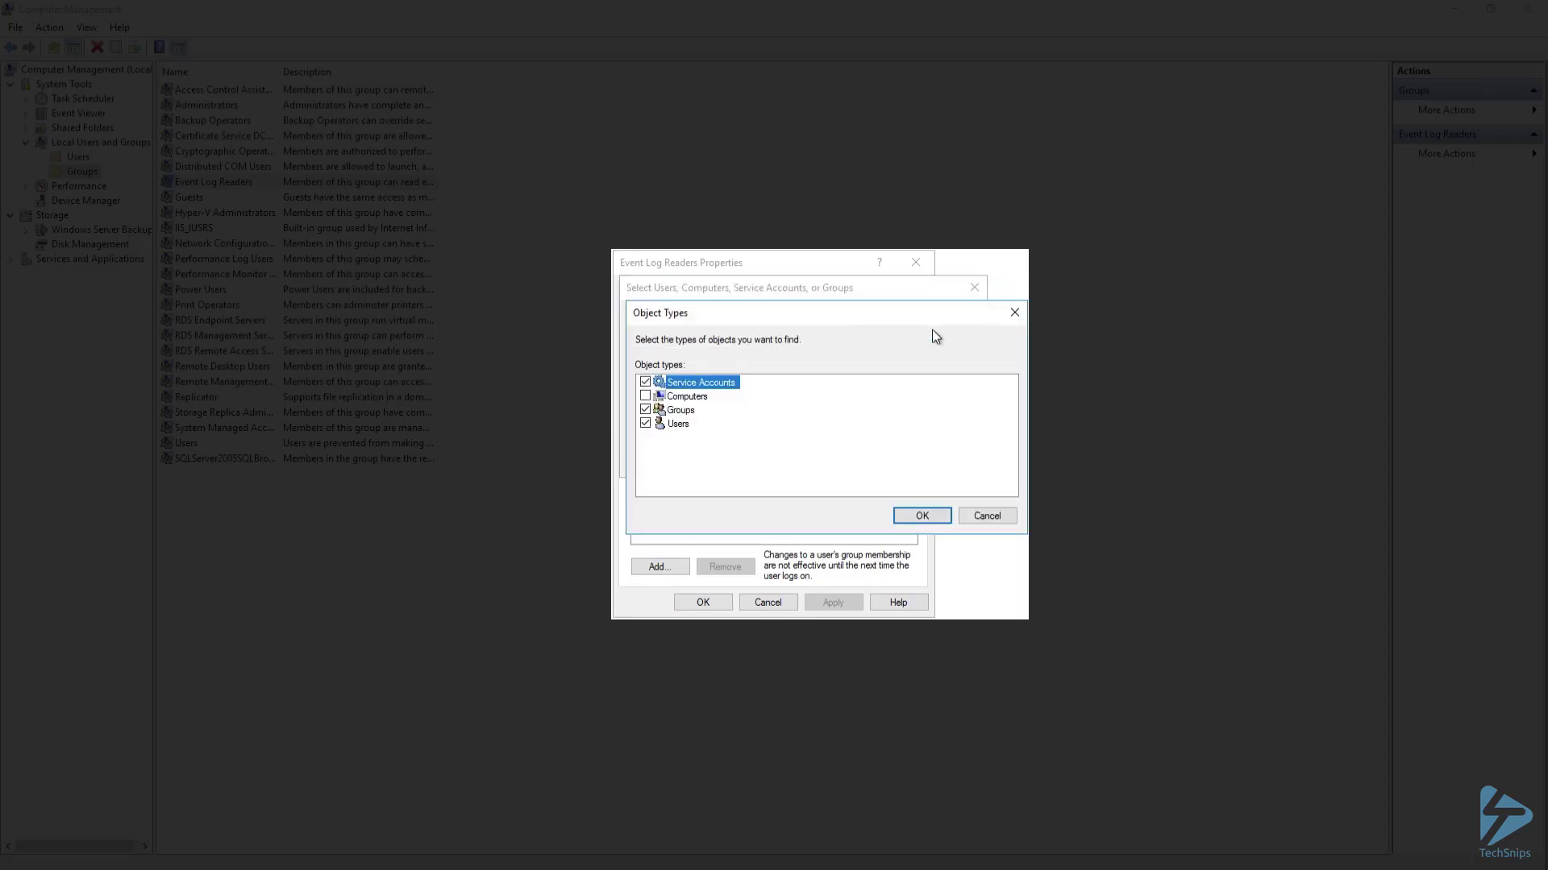
{"action": "left_click", "coordinate": [645, 396]}
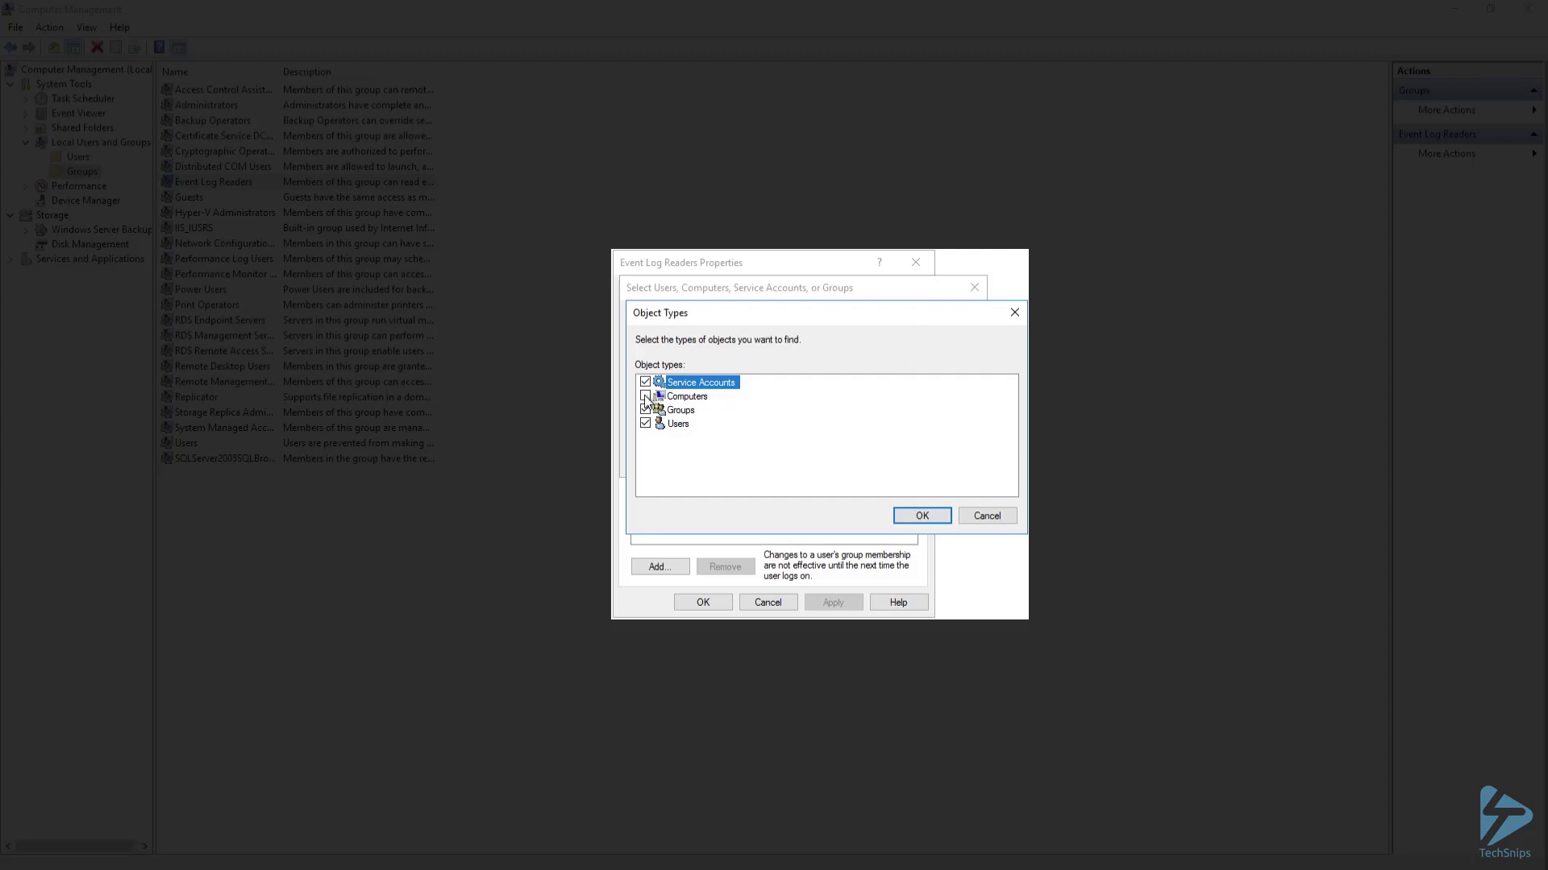
{"action": "left_click", "coordinate": [915, 516]}
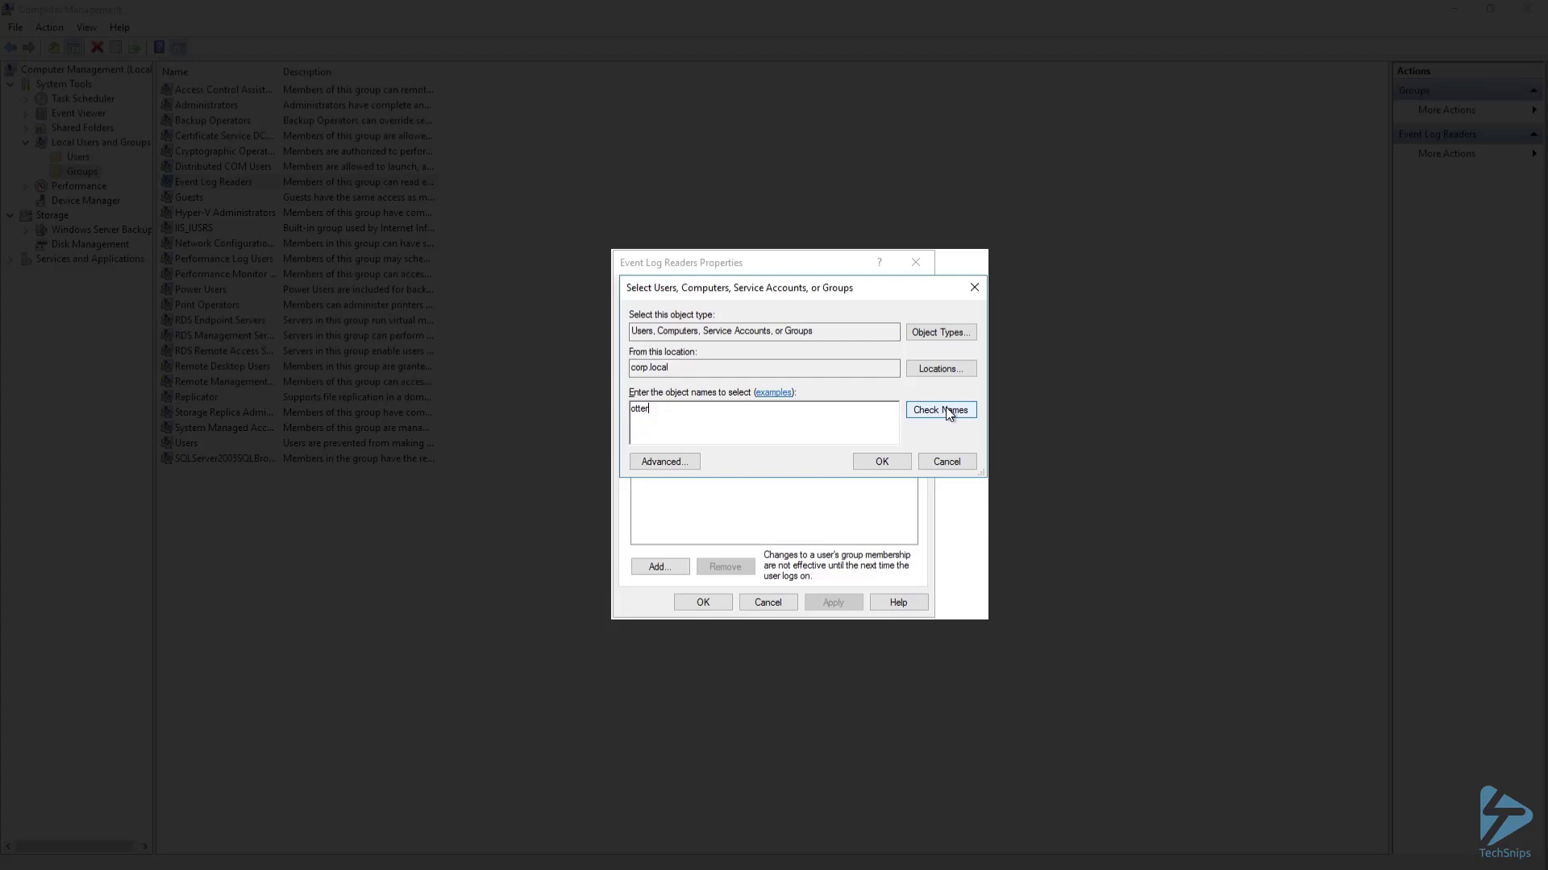
{"action": "left_click", "coordinate": [943, 410]}
{"action": "left_click", "coordinate": [882, 461]}
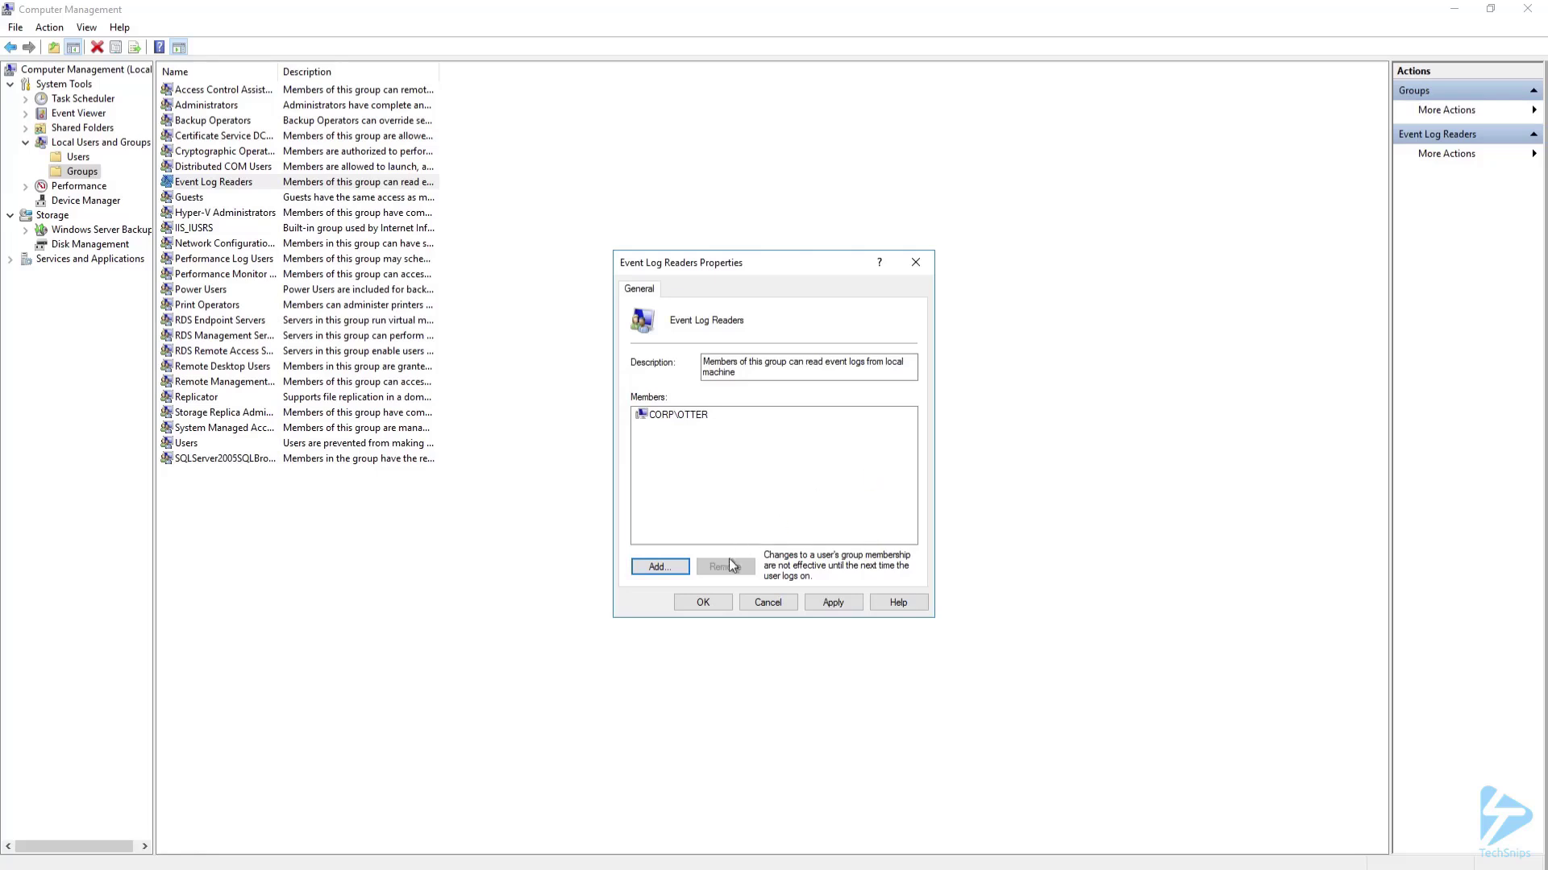
{"action": "left_click", "coordinate": [703, 605]}
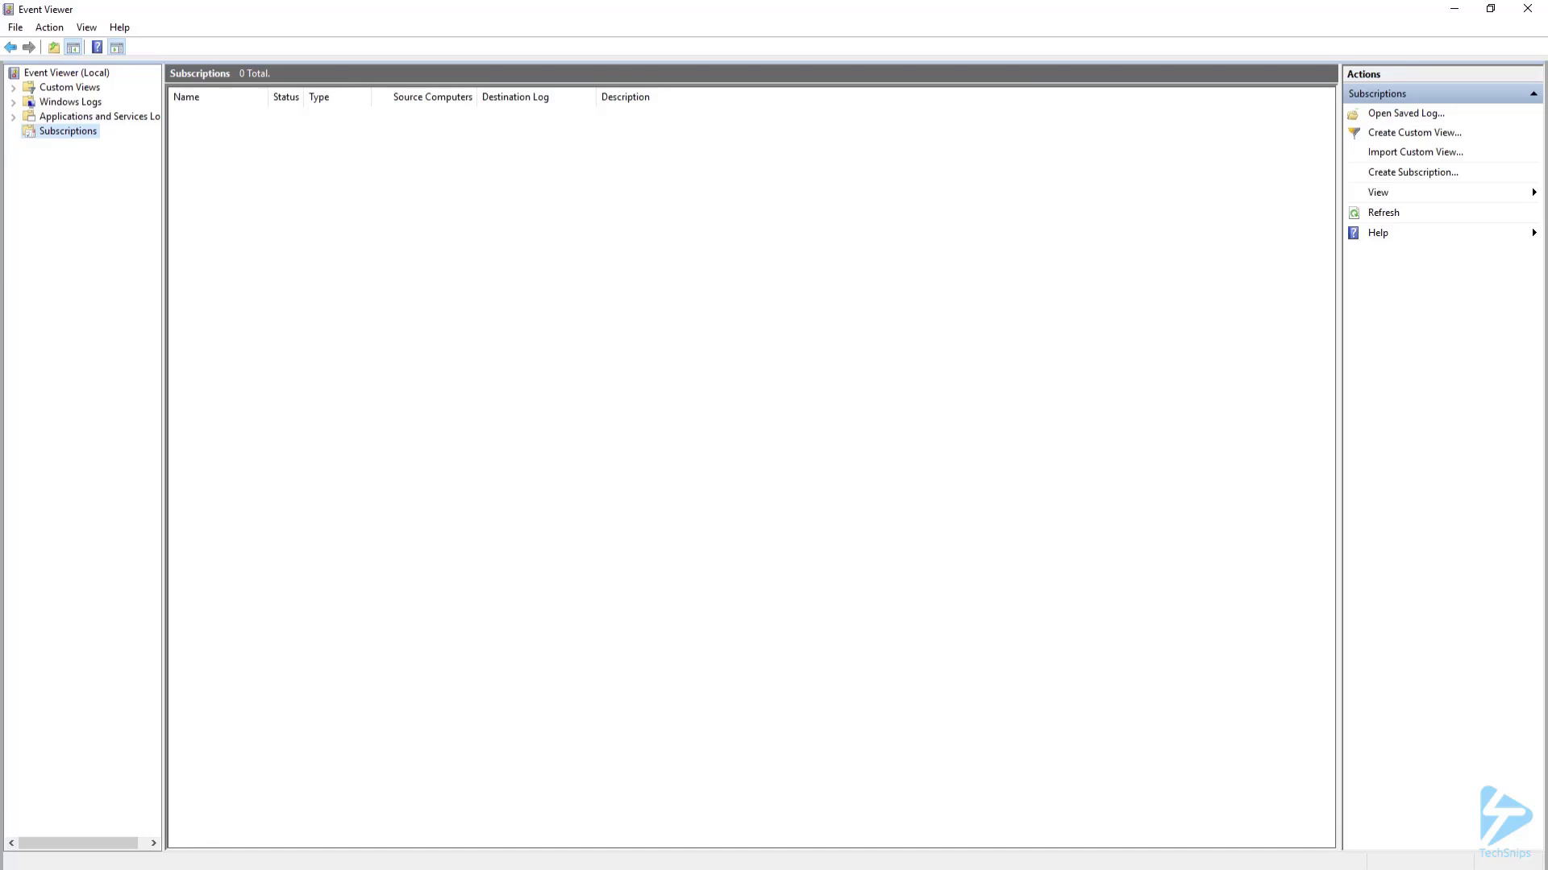
- Start a new event subscription named ProGet Events with Forwarded Events as its destination log
{"action": "right_click", "coordinate": [88, 138]}
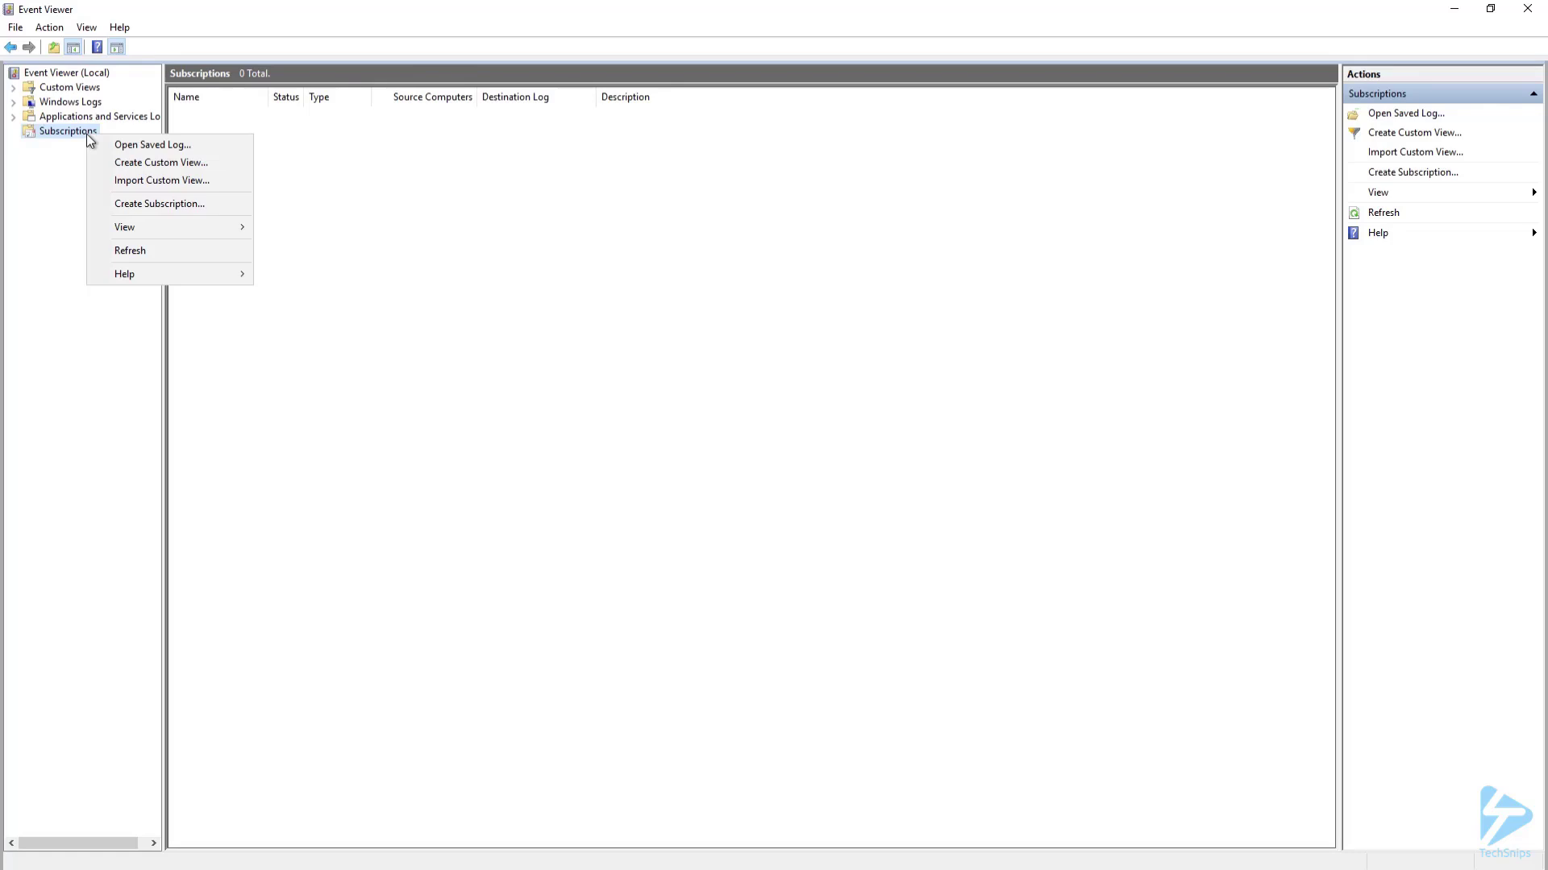
{"action": "left_click", "coordinate": [187, 207]}
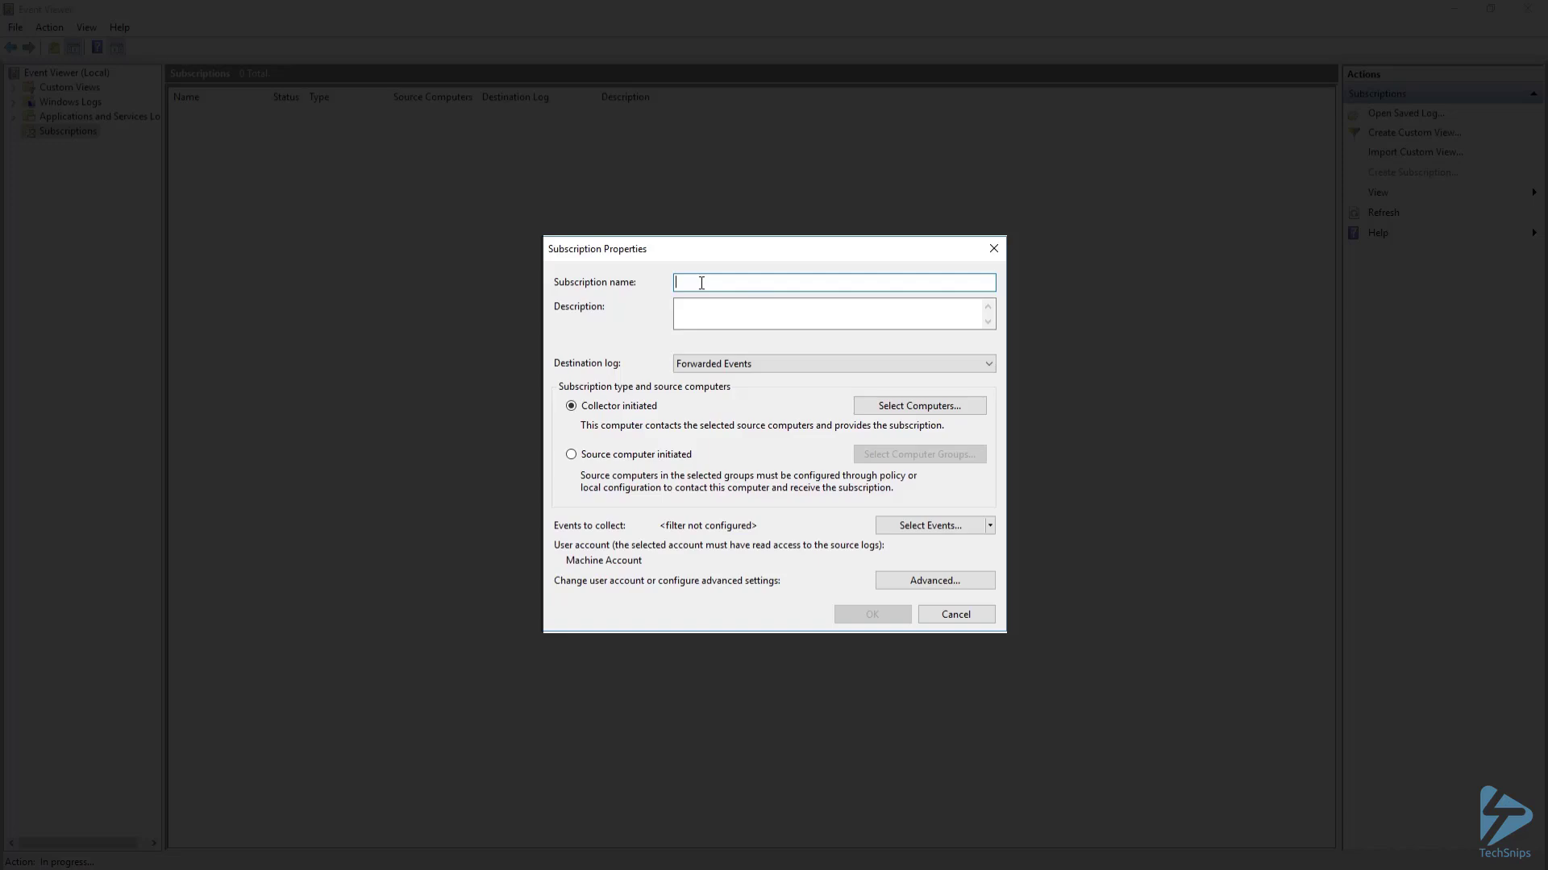
{"action": "type", "text": "ProGet Events"}
{"action": "left_click", "coordinate": [991, 364]}
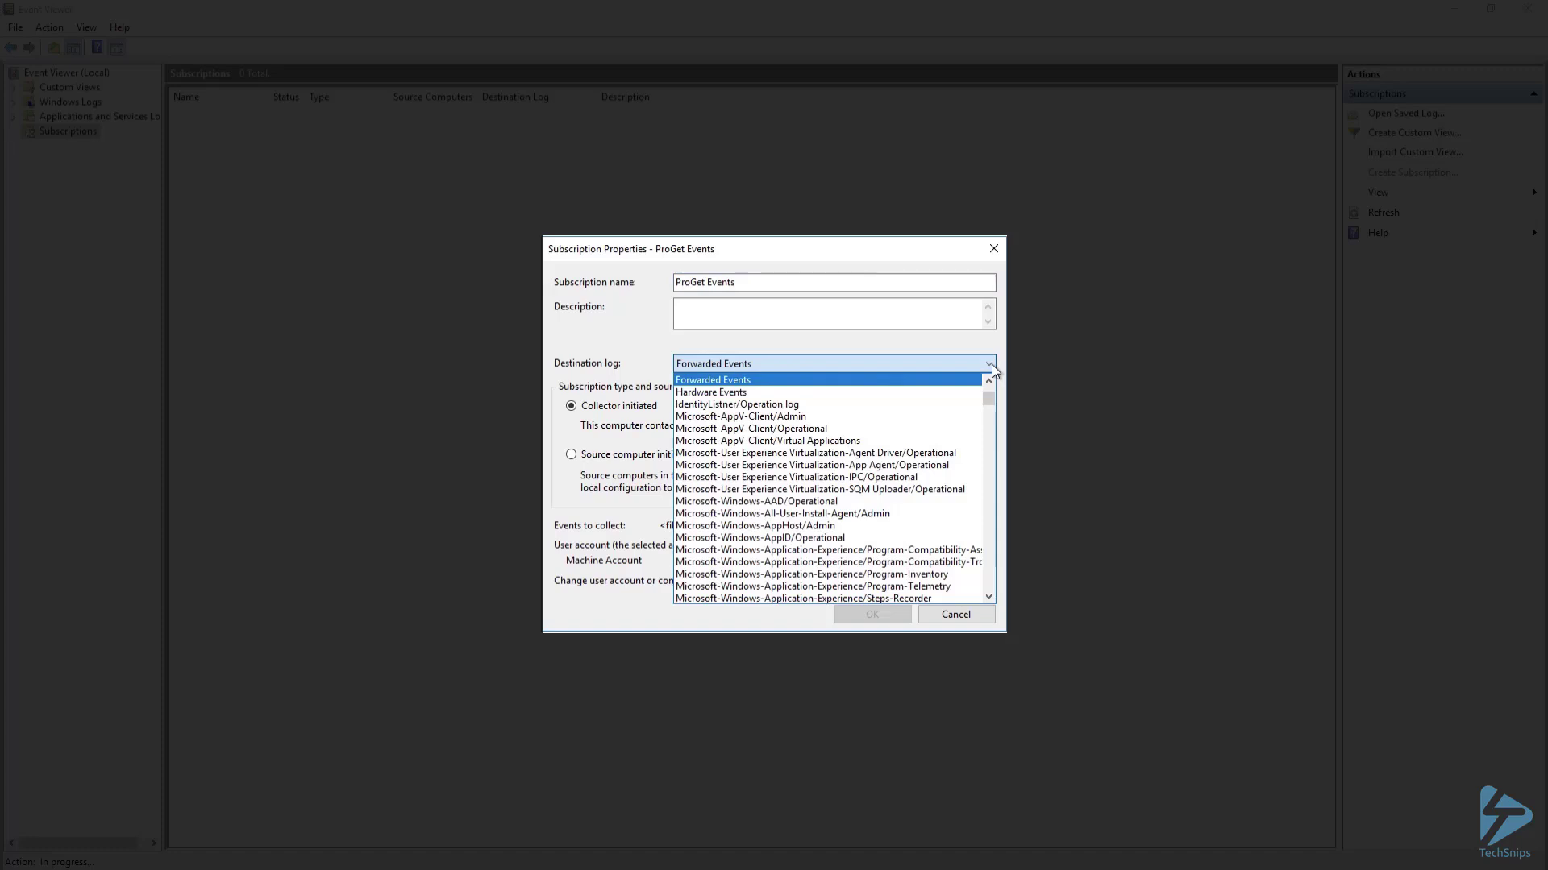
{"action": "left_click", "coordinate": [992, 364]}
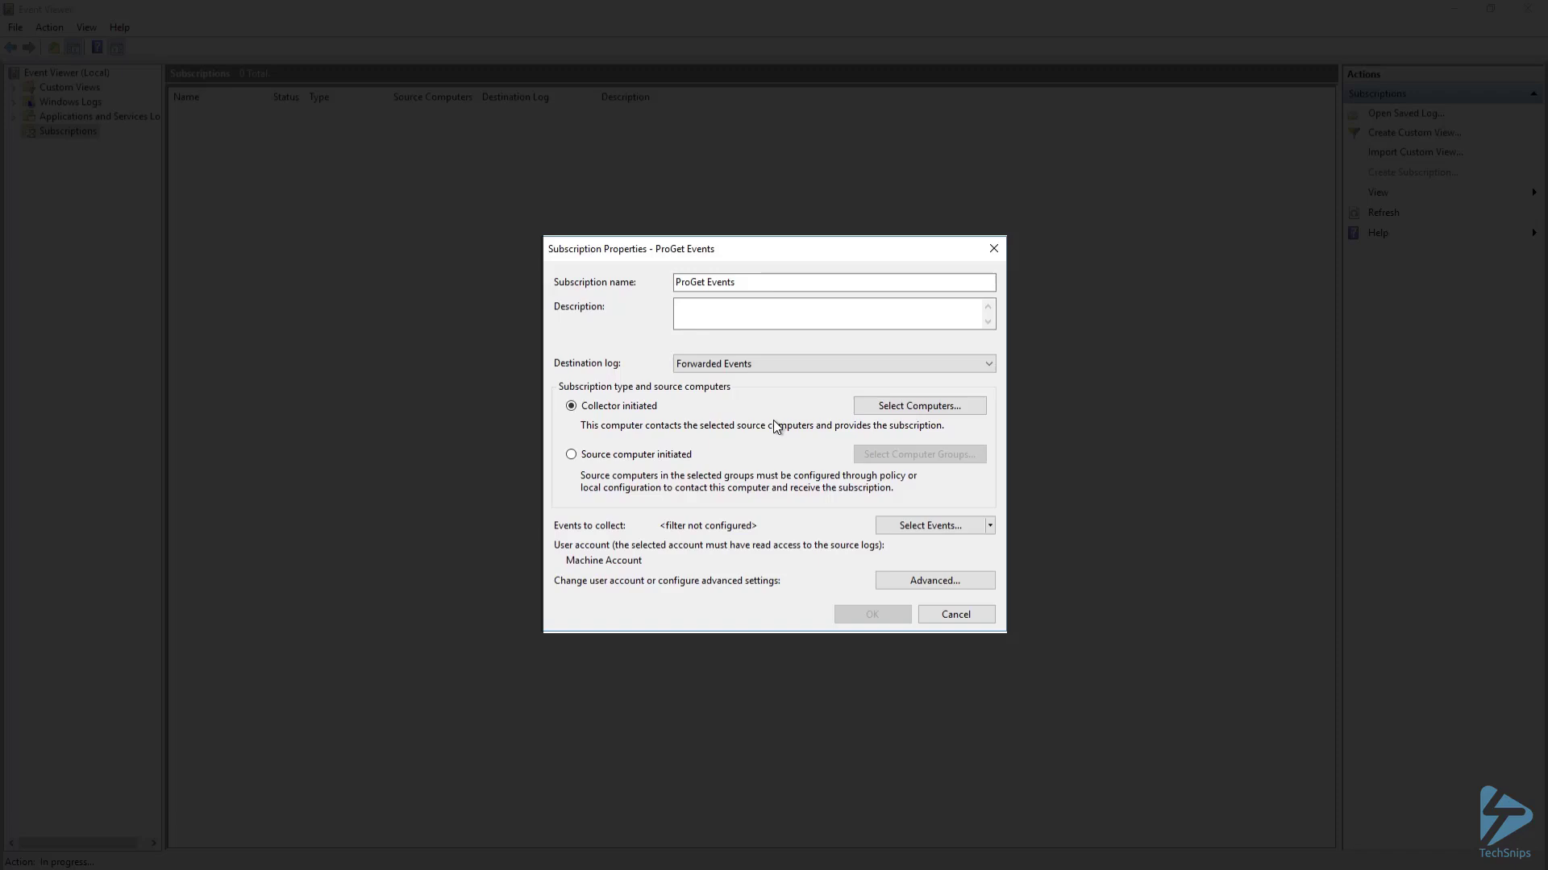
- Add the domain computer proget as the collector-initiated subscription's source and test its connectivity
{"action": "left_click", "coordinate": [925, 407]}
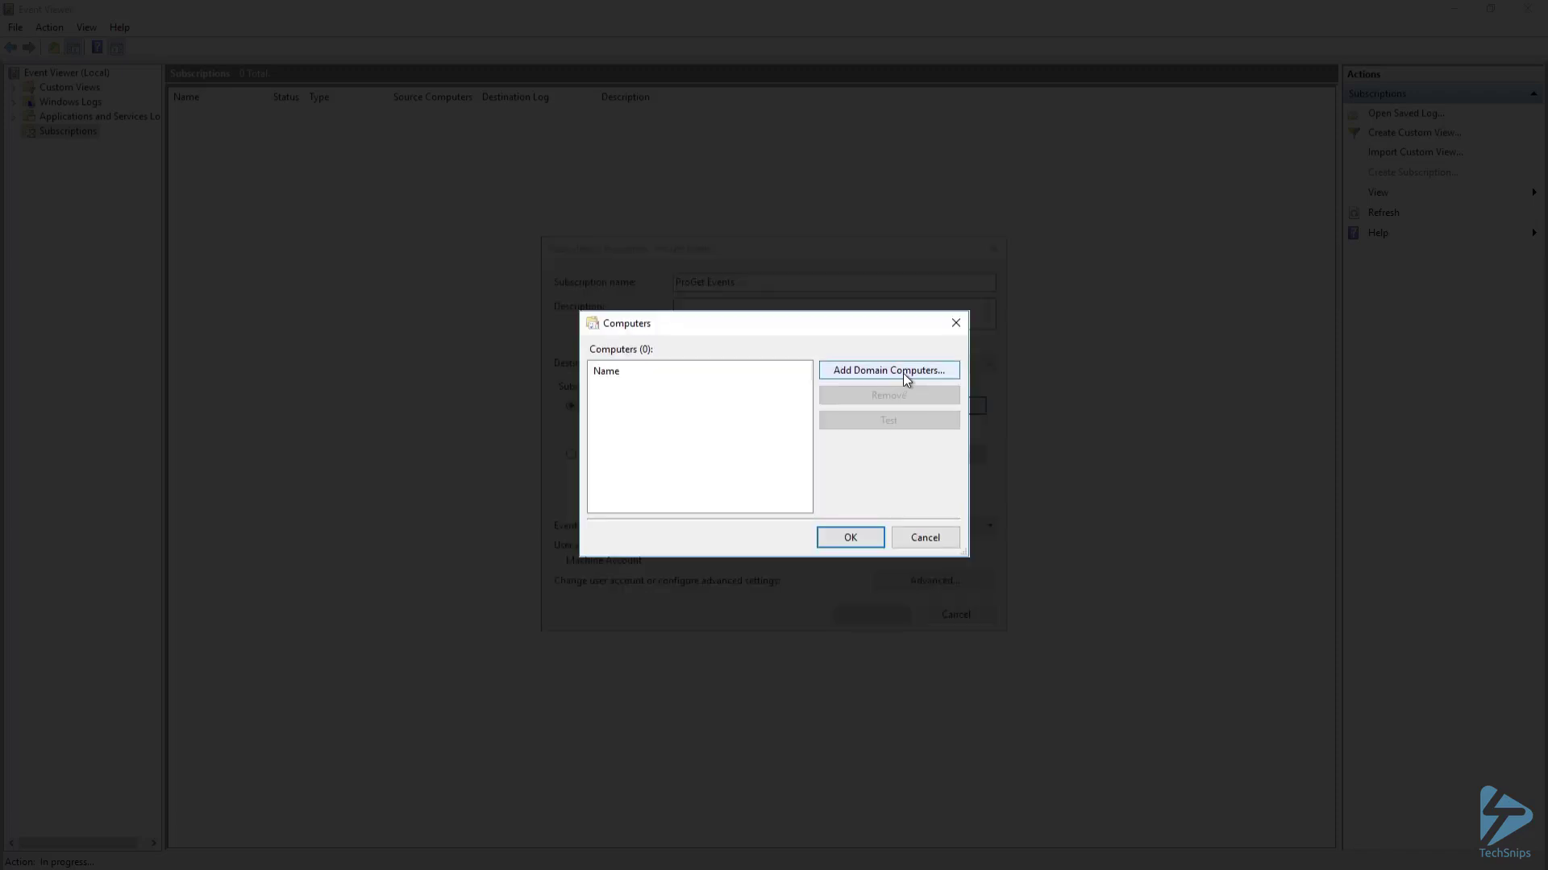
{"action": "left_click", "coordinate": [903, 374]}
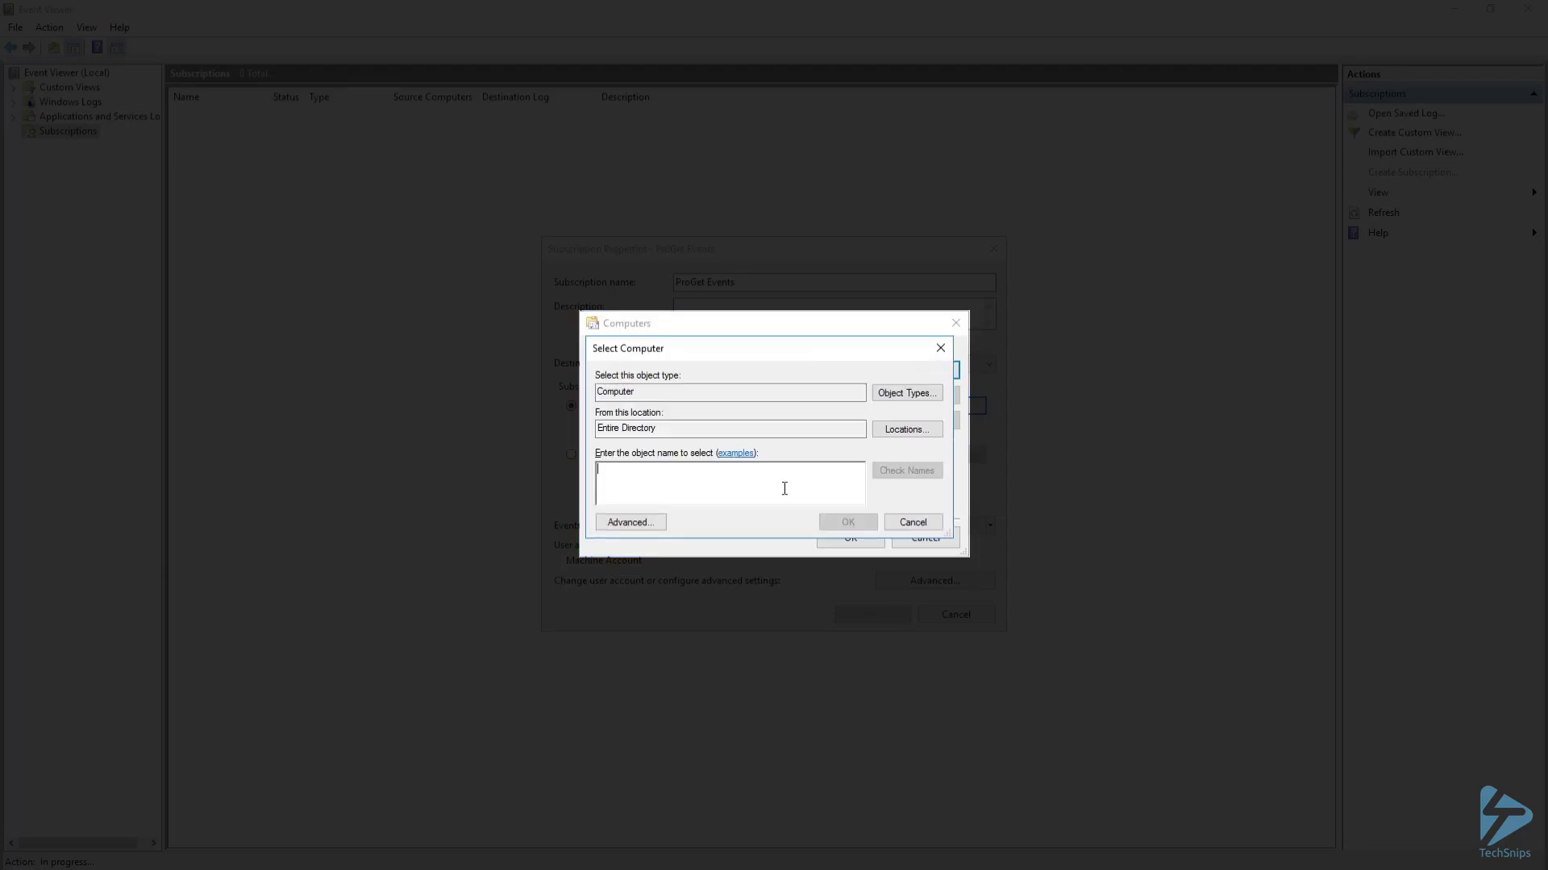
{"action": "type", "text": "proget"}
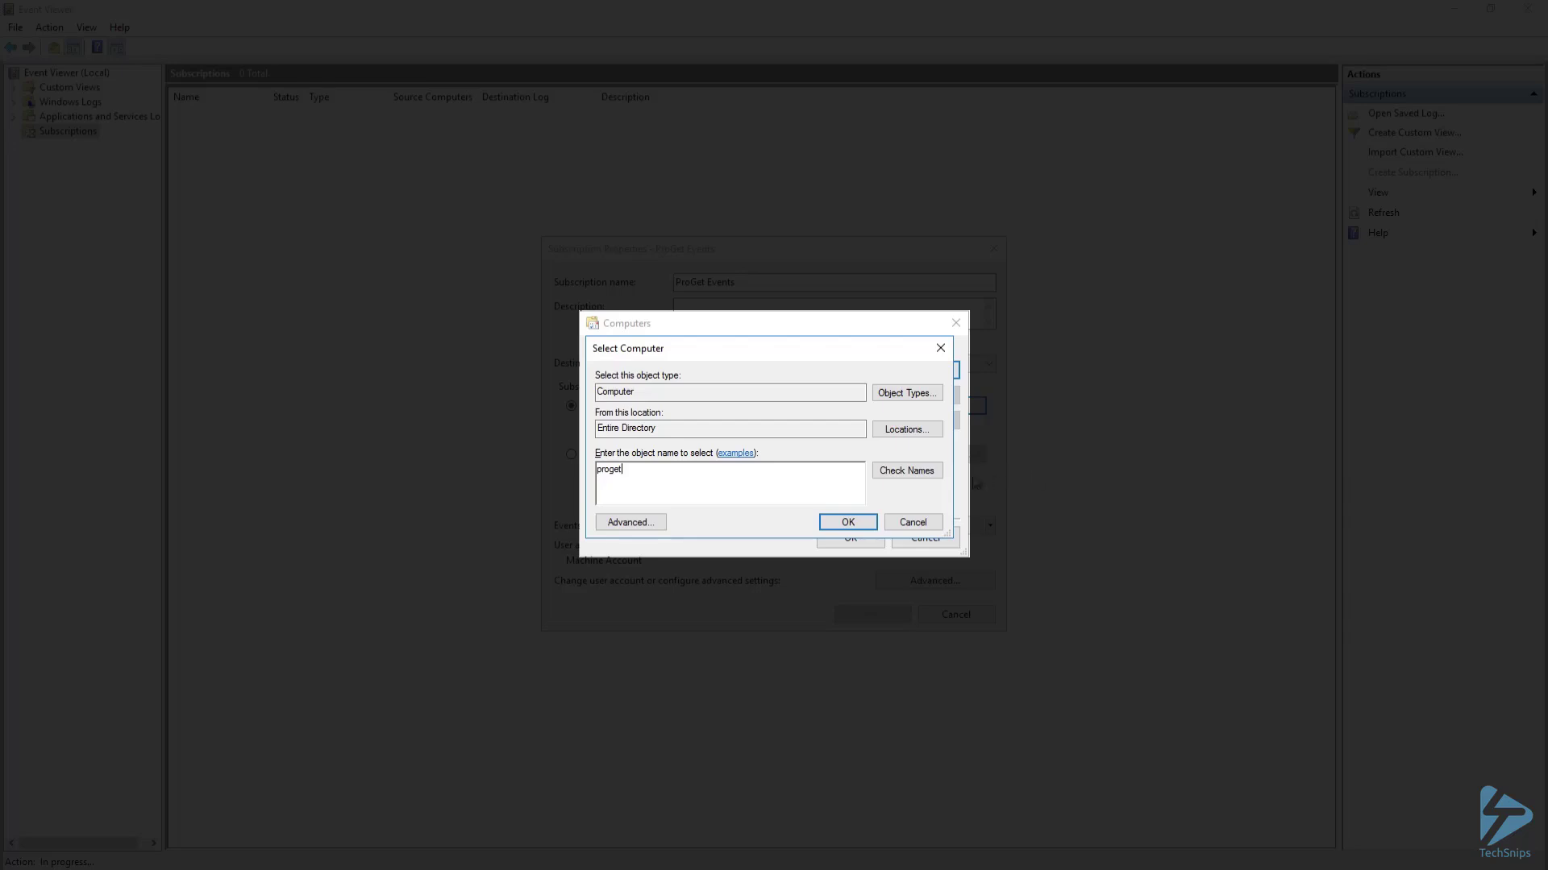
{"action": "left_click", "coordinate": [851, 520]}
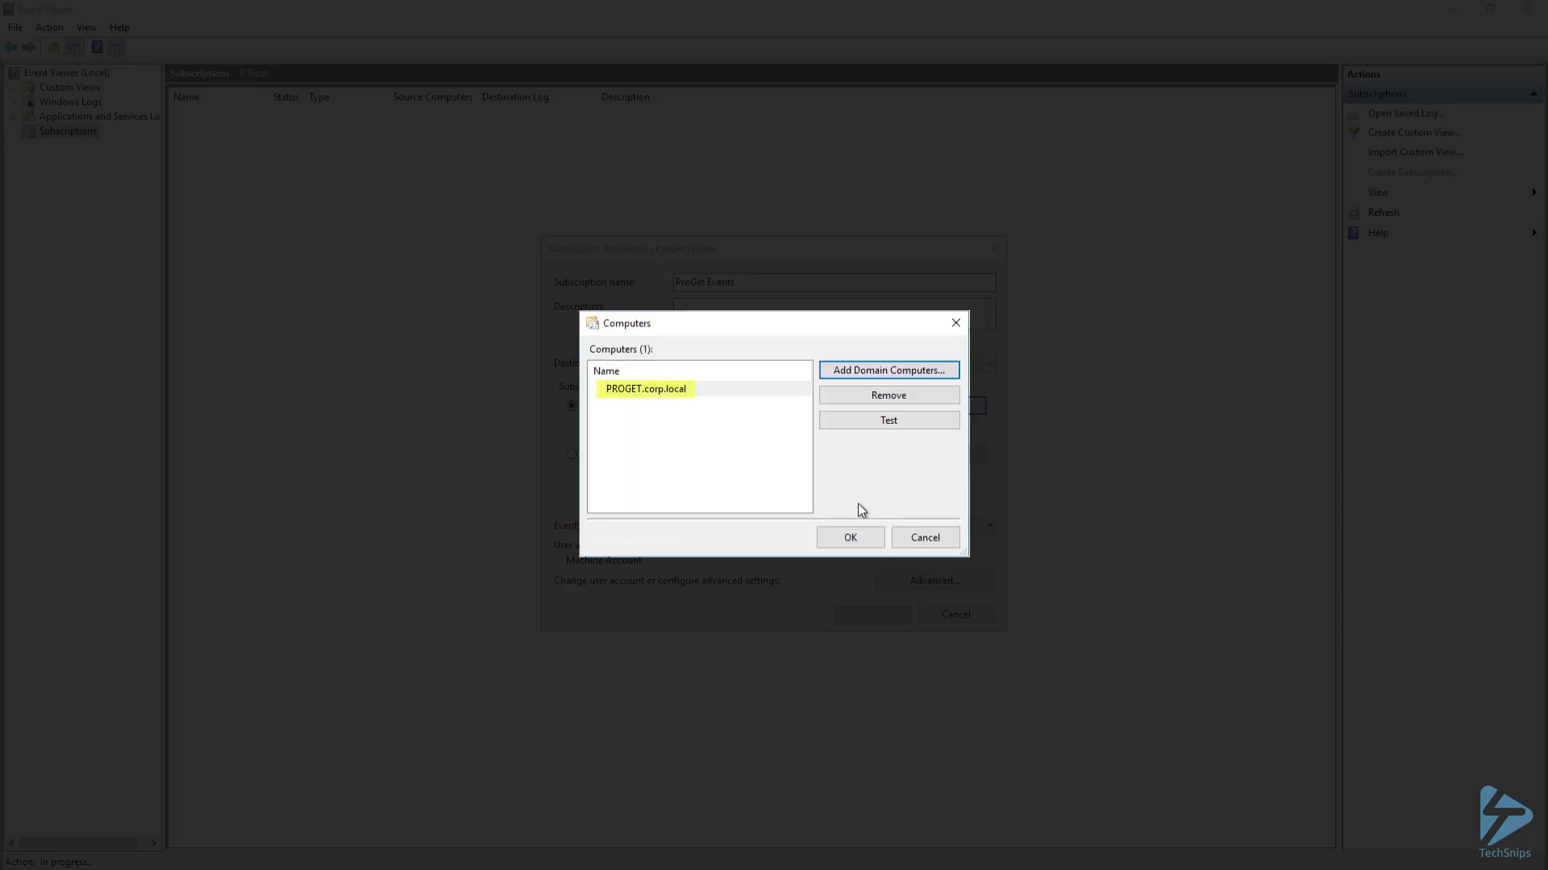
{"action": "left_click", "coordinate": [893, 422]}
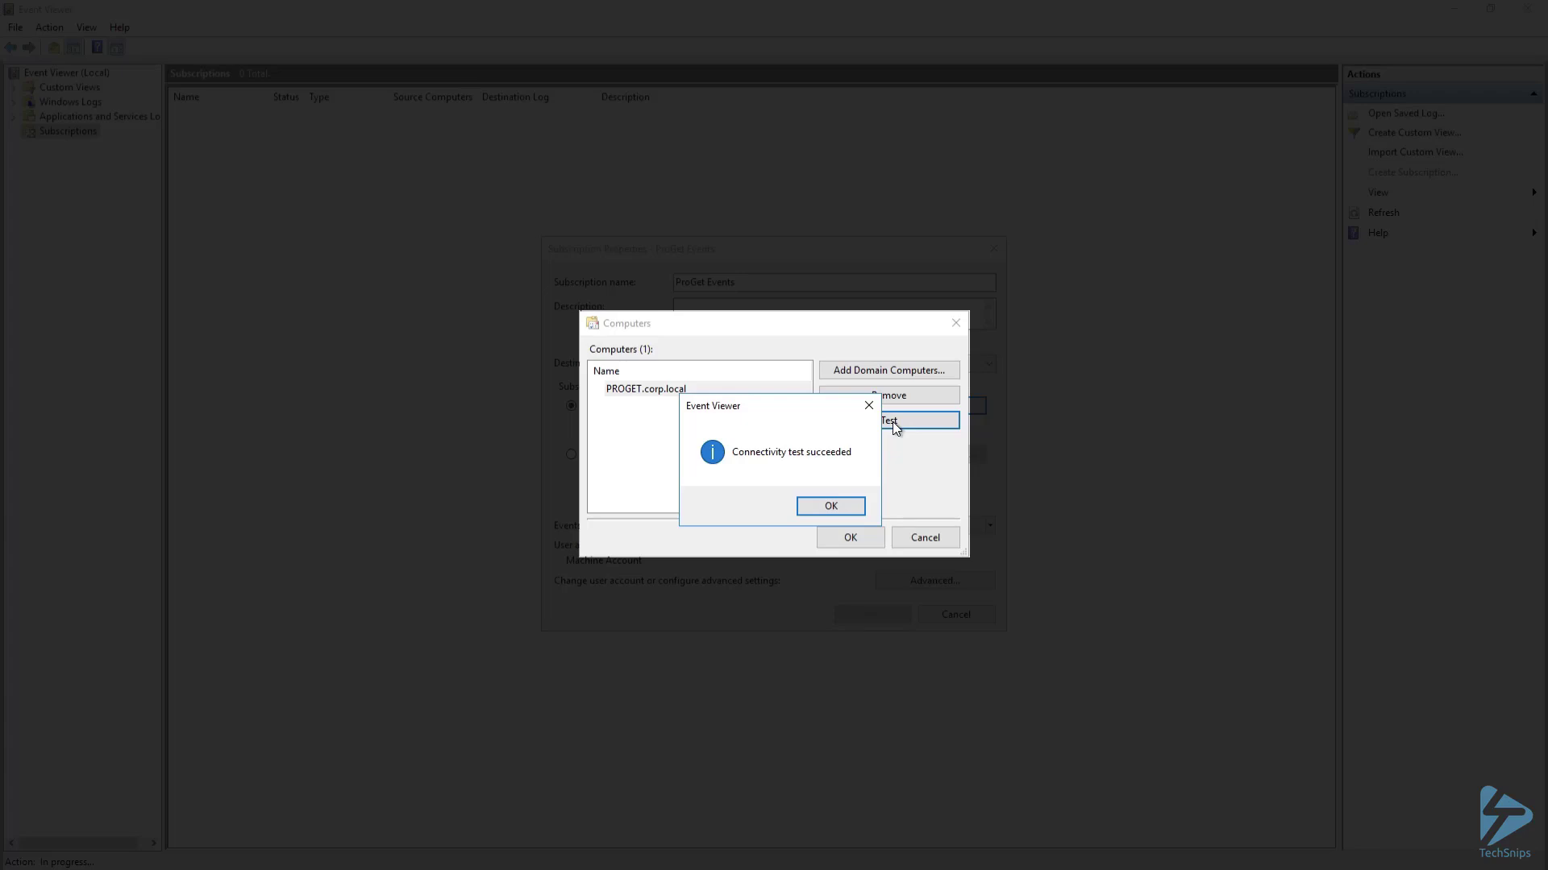
{"action": "left_click", "coordinate": [833, 508]}
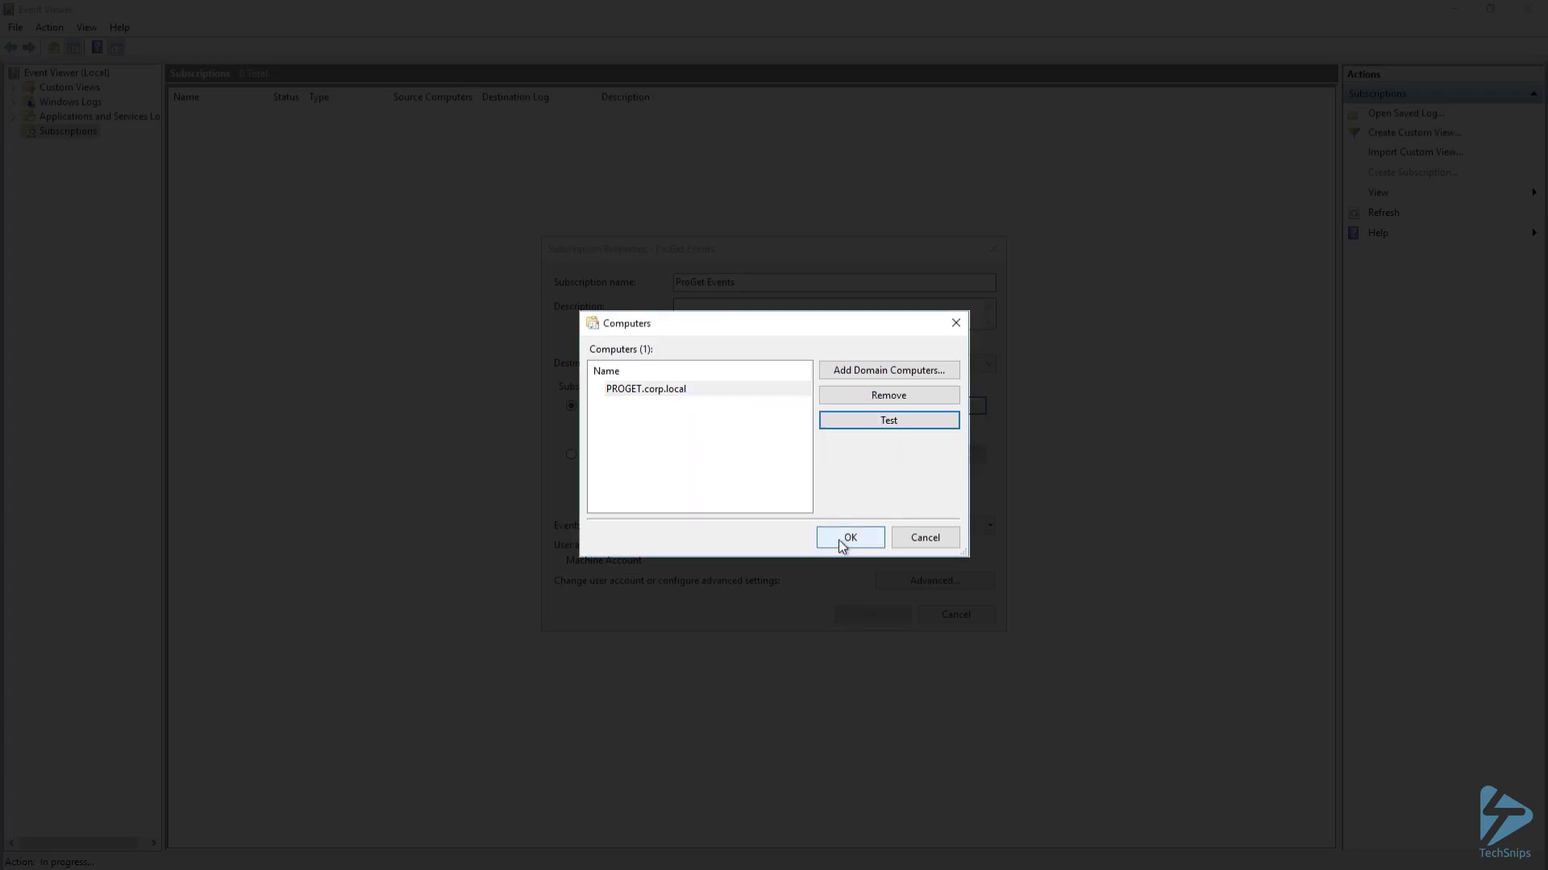
{"action": "left_click", "coordinate": [840, 542]}
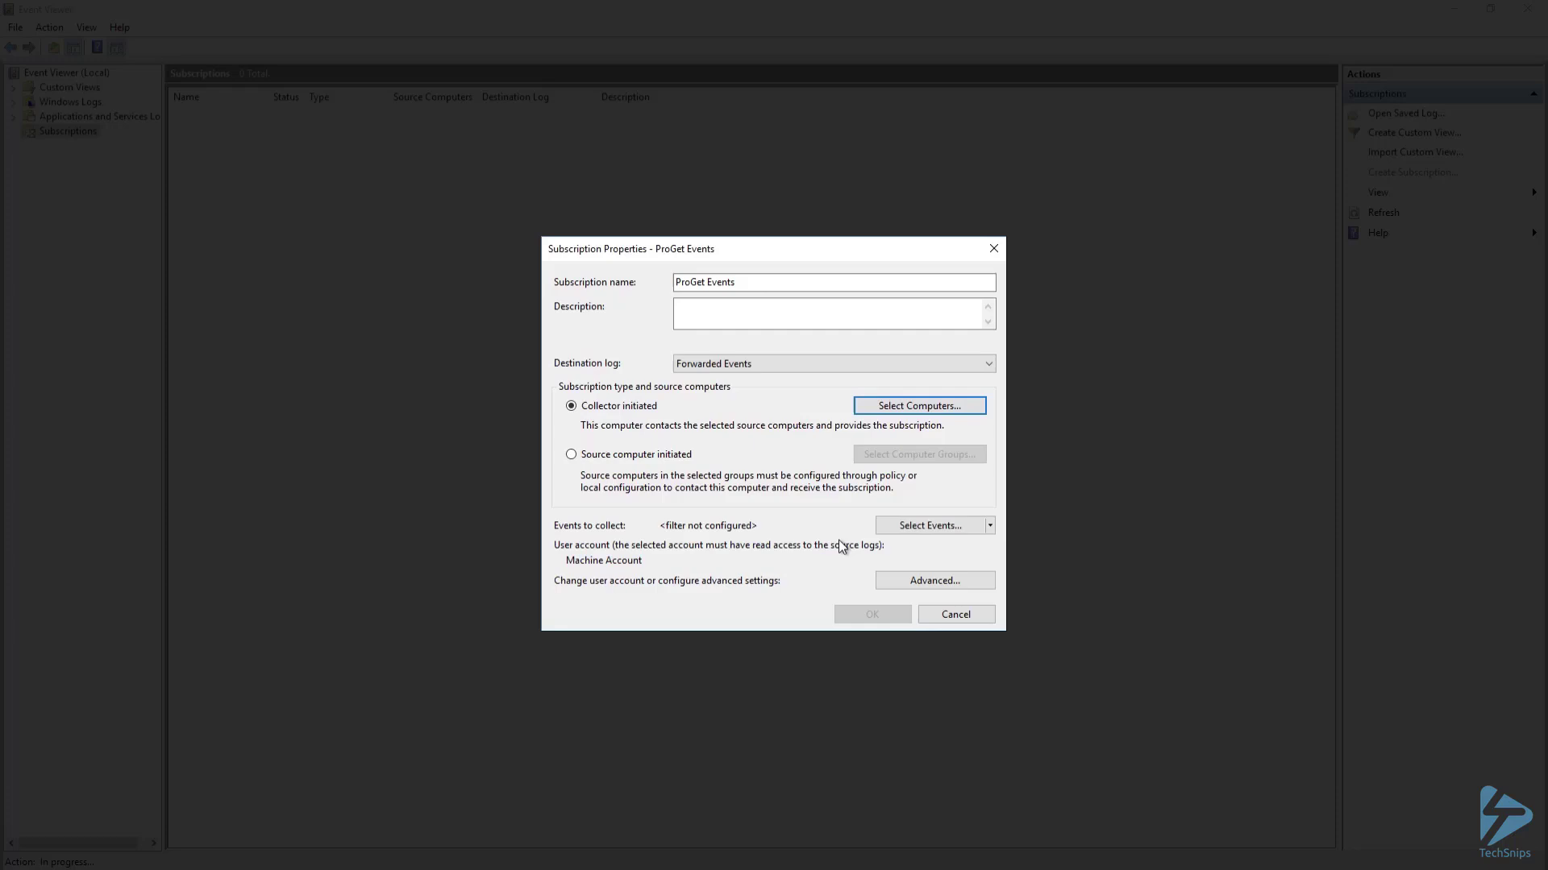
- Filter the events to collect to Critical, Warning, Error and Information levels from all Windows Logs
{"action": "left_click", "coordinate": [929, 528]}
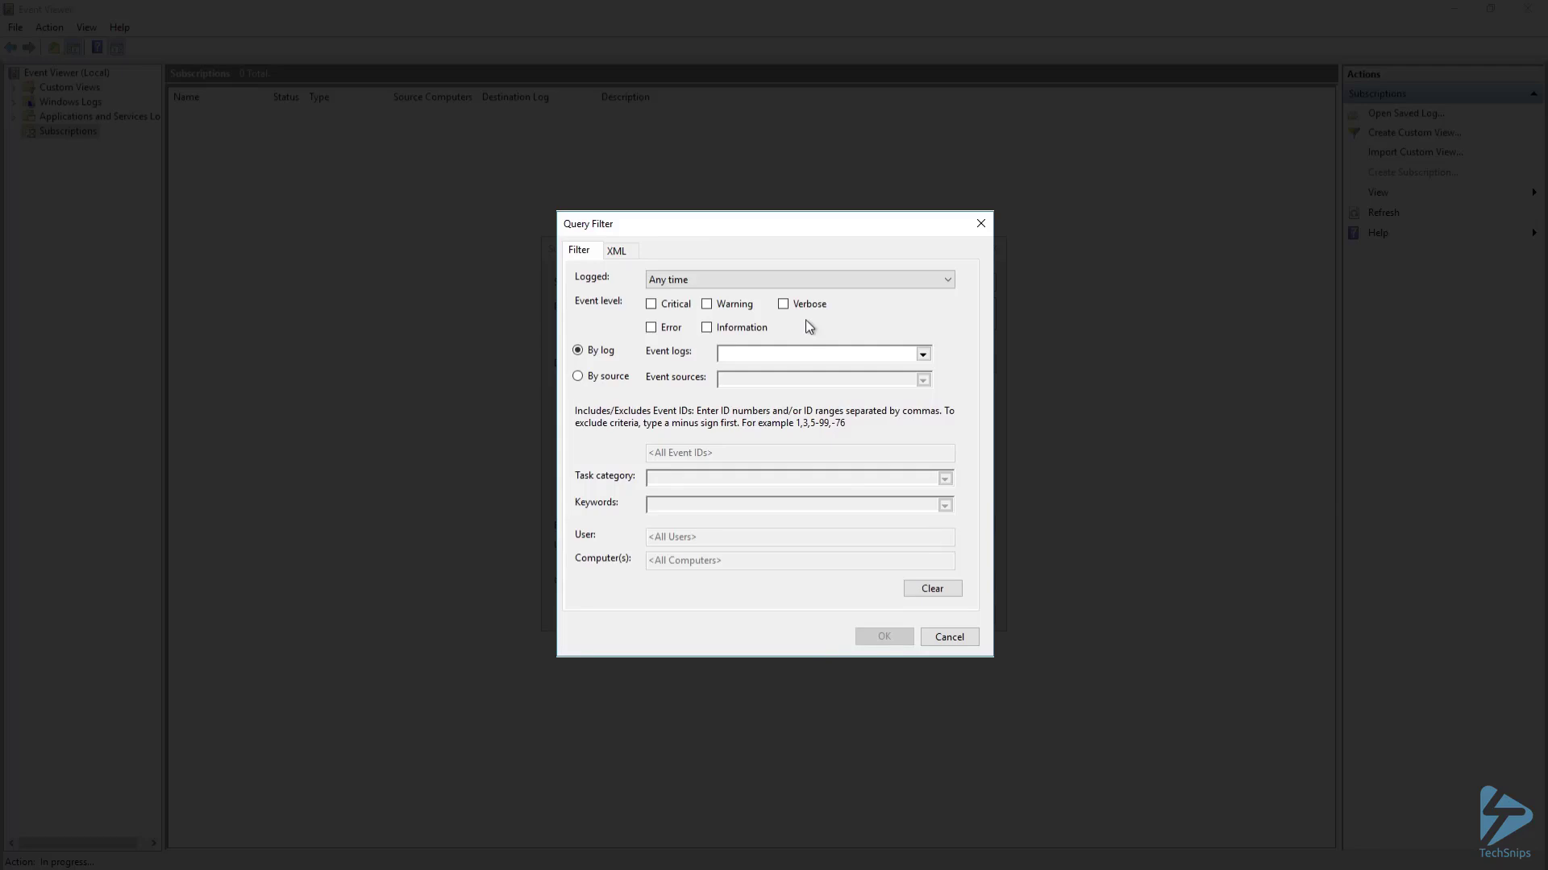
{"action": "left_click", "coordinate": [651, 327]}
{"action": "left_click", "coordinate": [706, 304]}
{"action": "left_click", "coordinate": [706, 327]}
{"action": "left_click", "coordinate": [922, 354]}
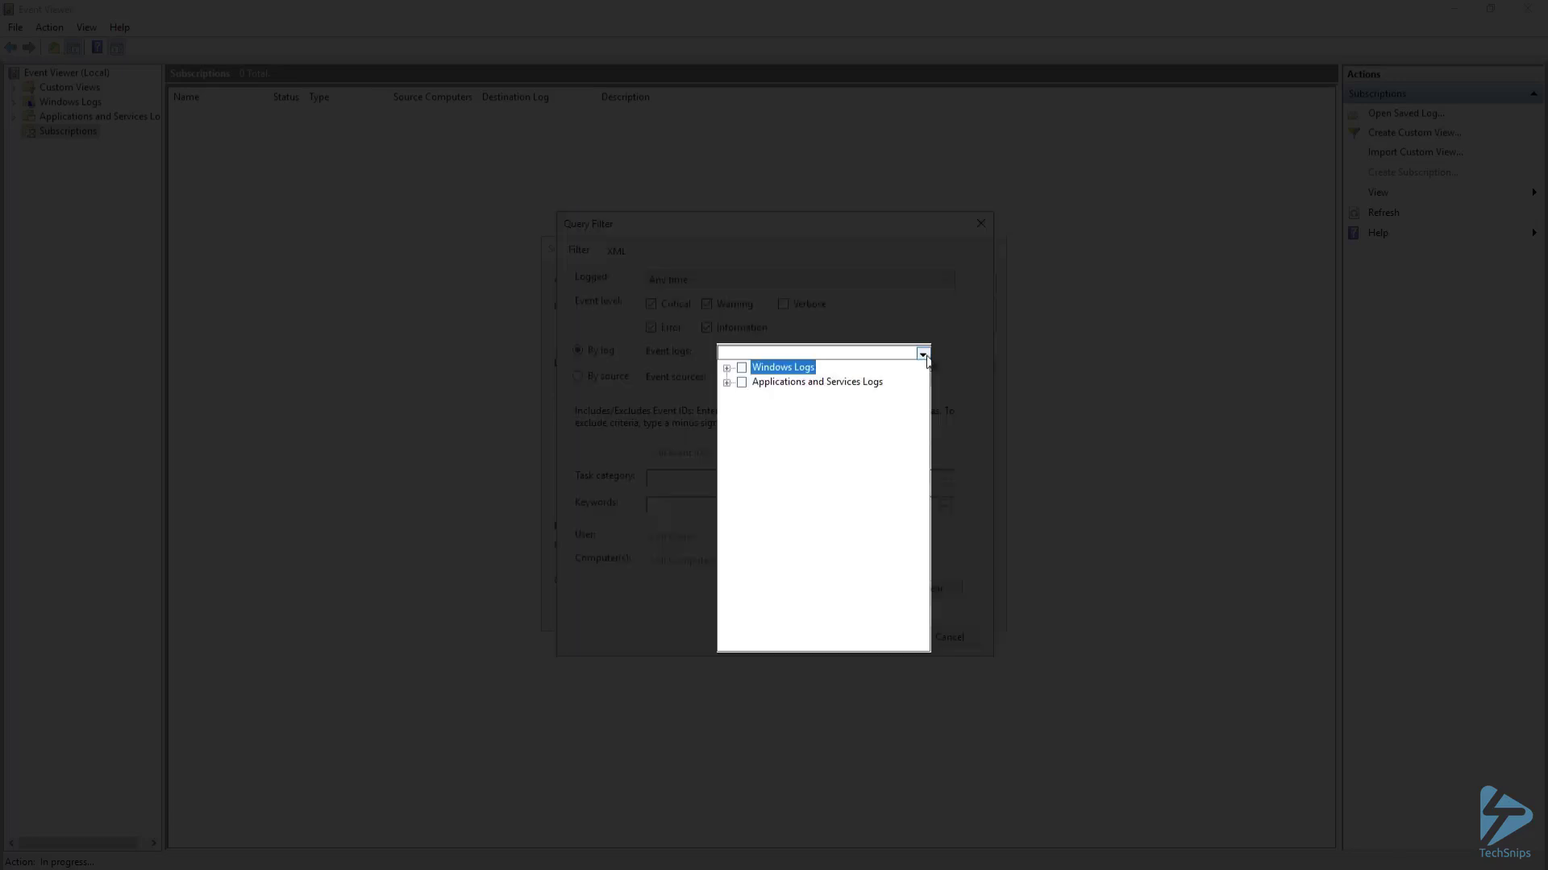
{"action": "left_click", "coordinate": [727, 369]}
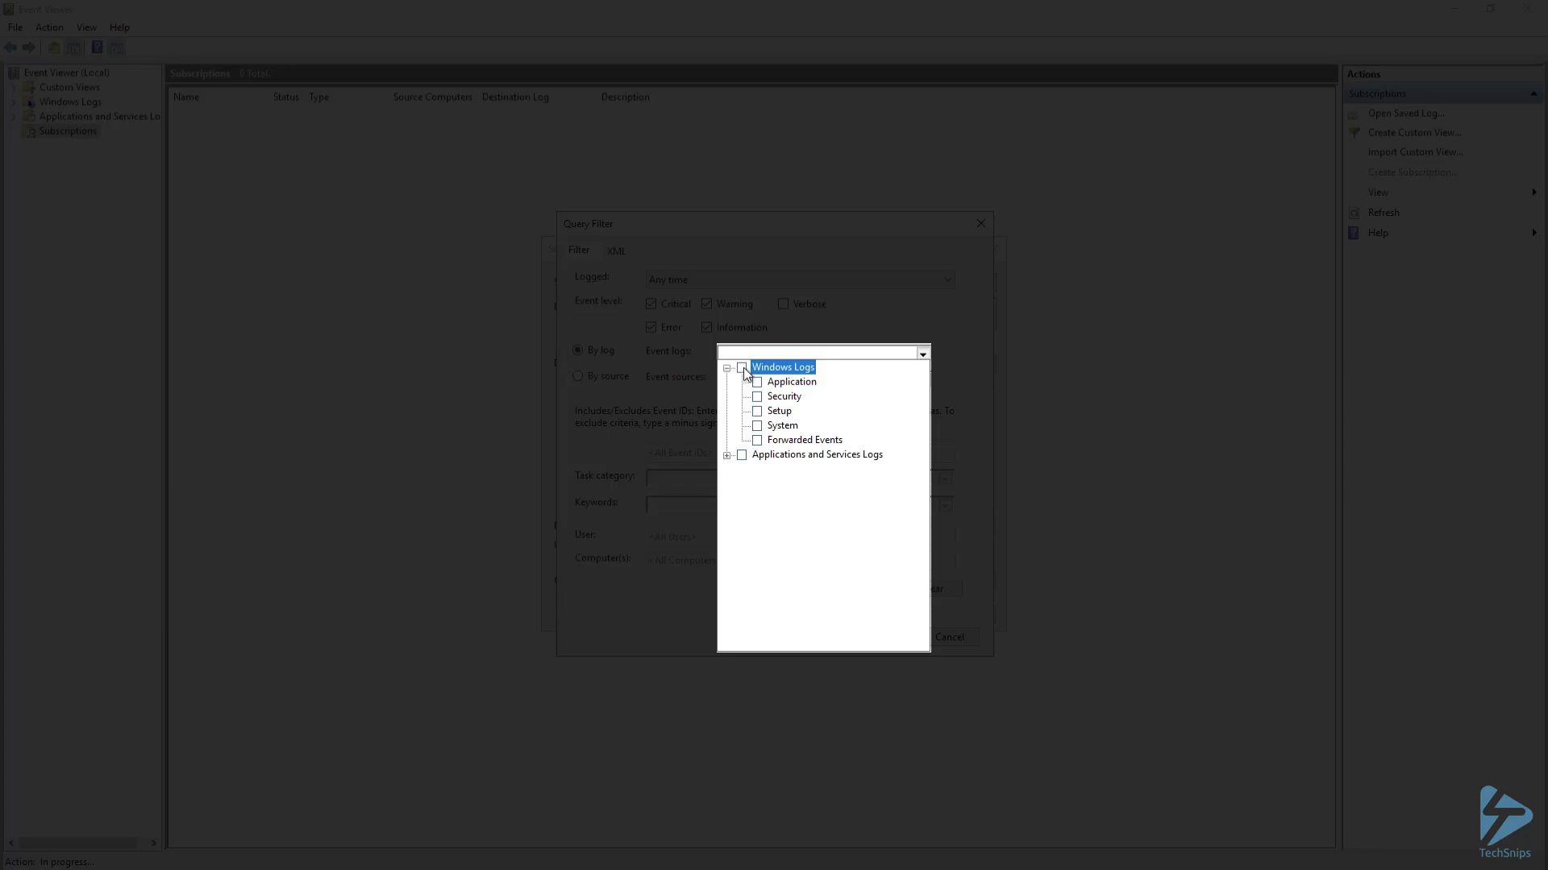
{"action": "left_click", "coordinate": [743, 368]}
{"action": "left_click", "coordinate": [965, 346]}
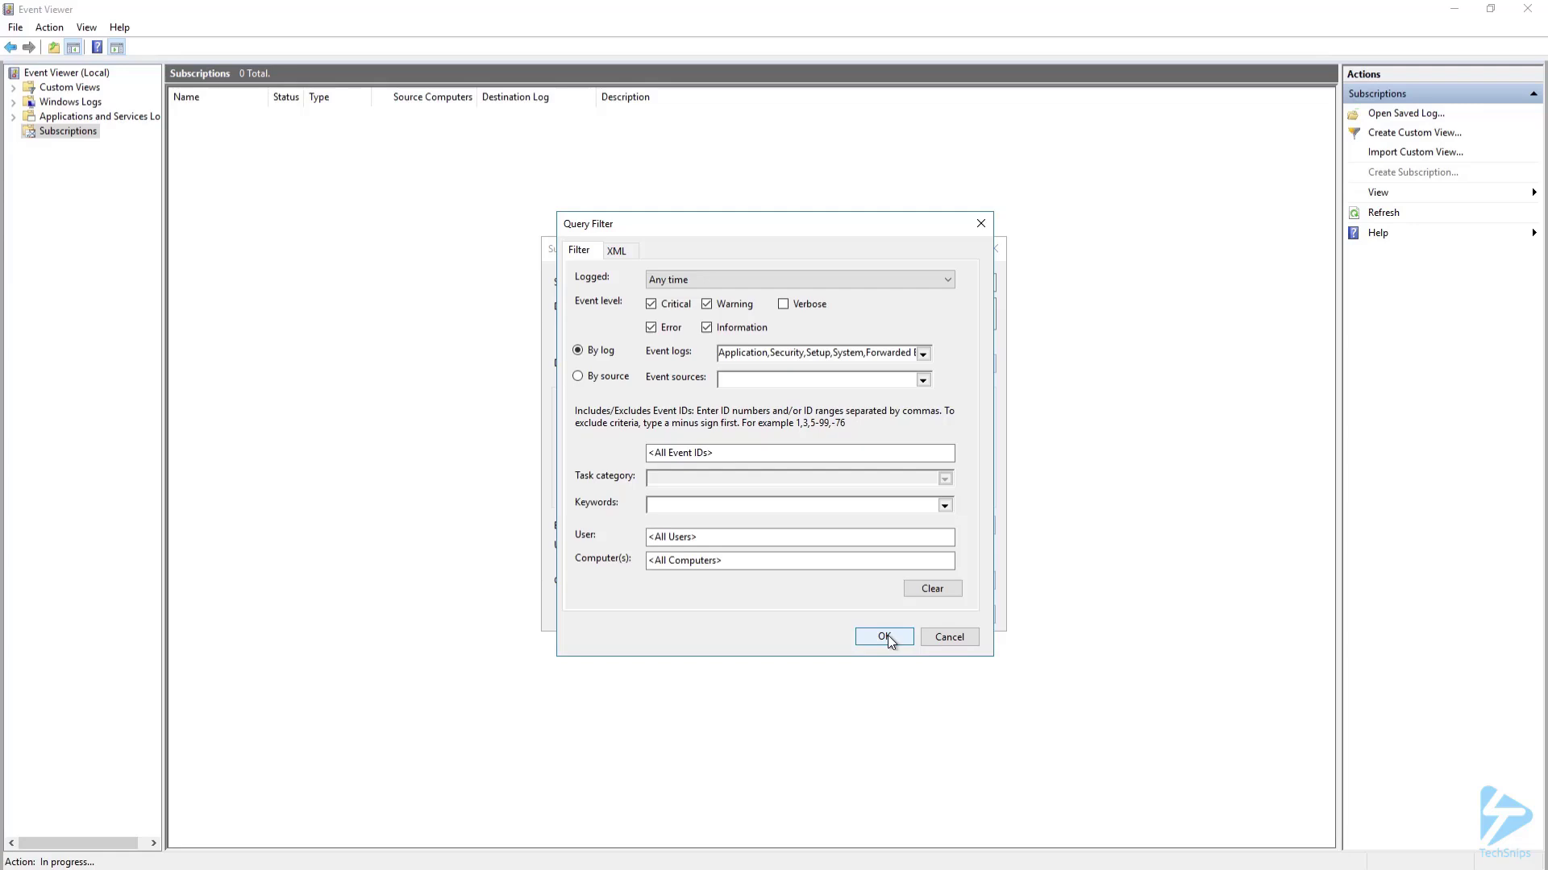
{"action": "left_click", "coordinate": [887, 636]}
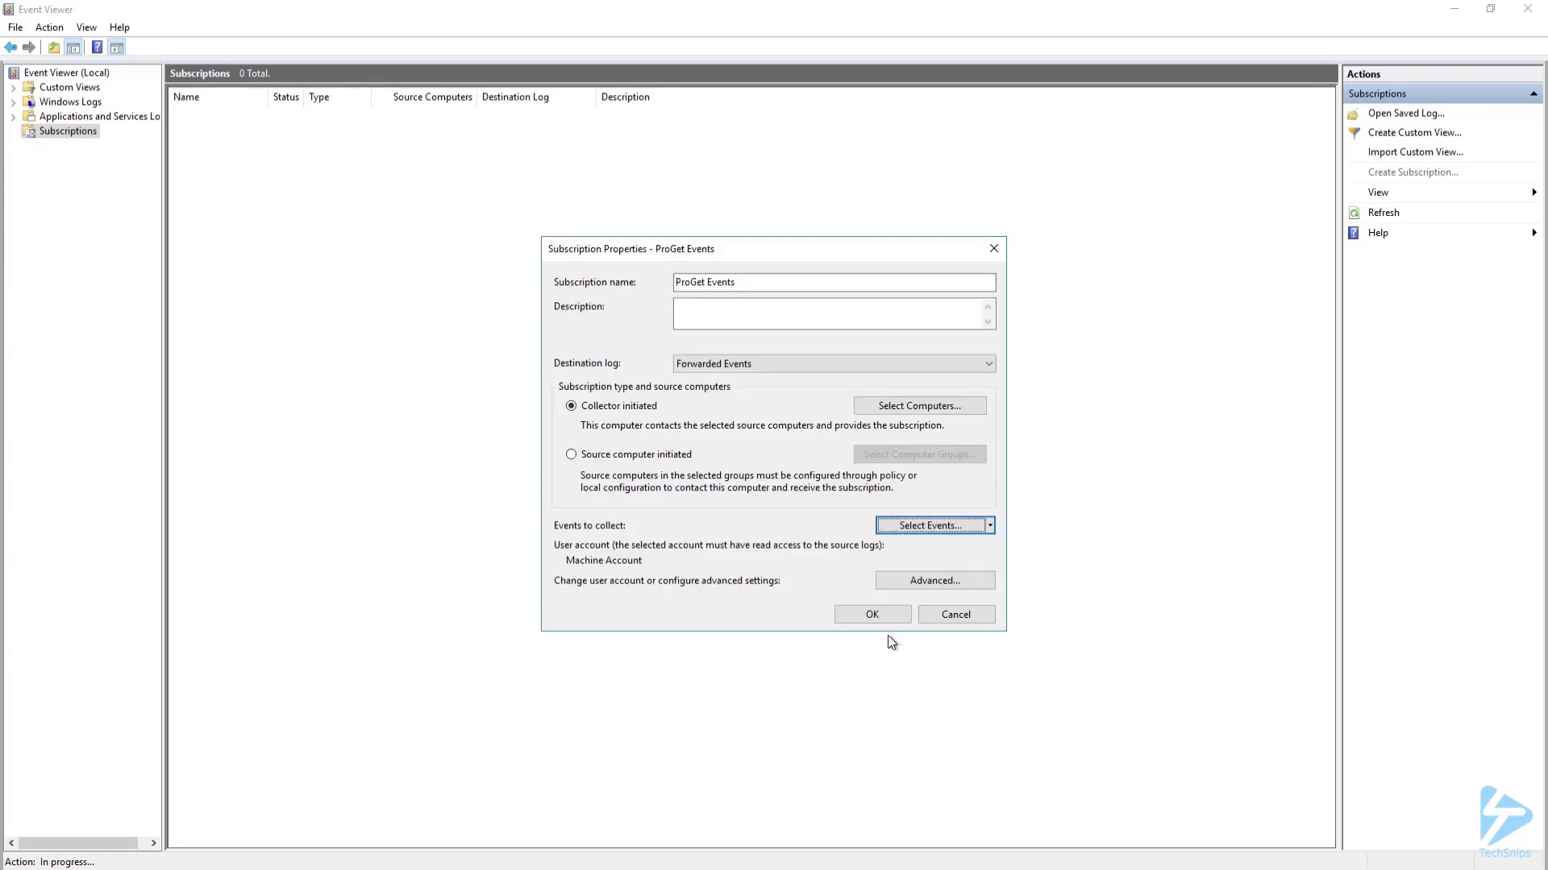
- Set the subscription's event delivery optimization to Minimize Latency using the Machine Account, and save the subscription
{"action": "left_click", "coordinate": [905, 582]}
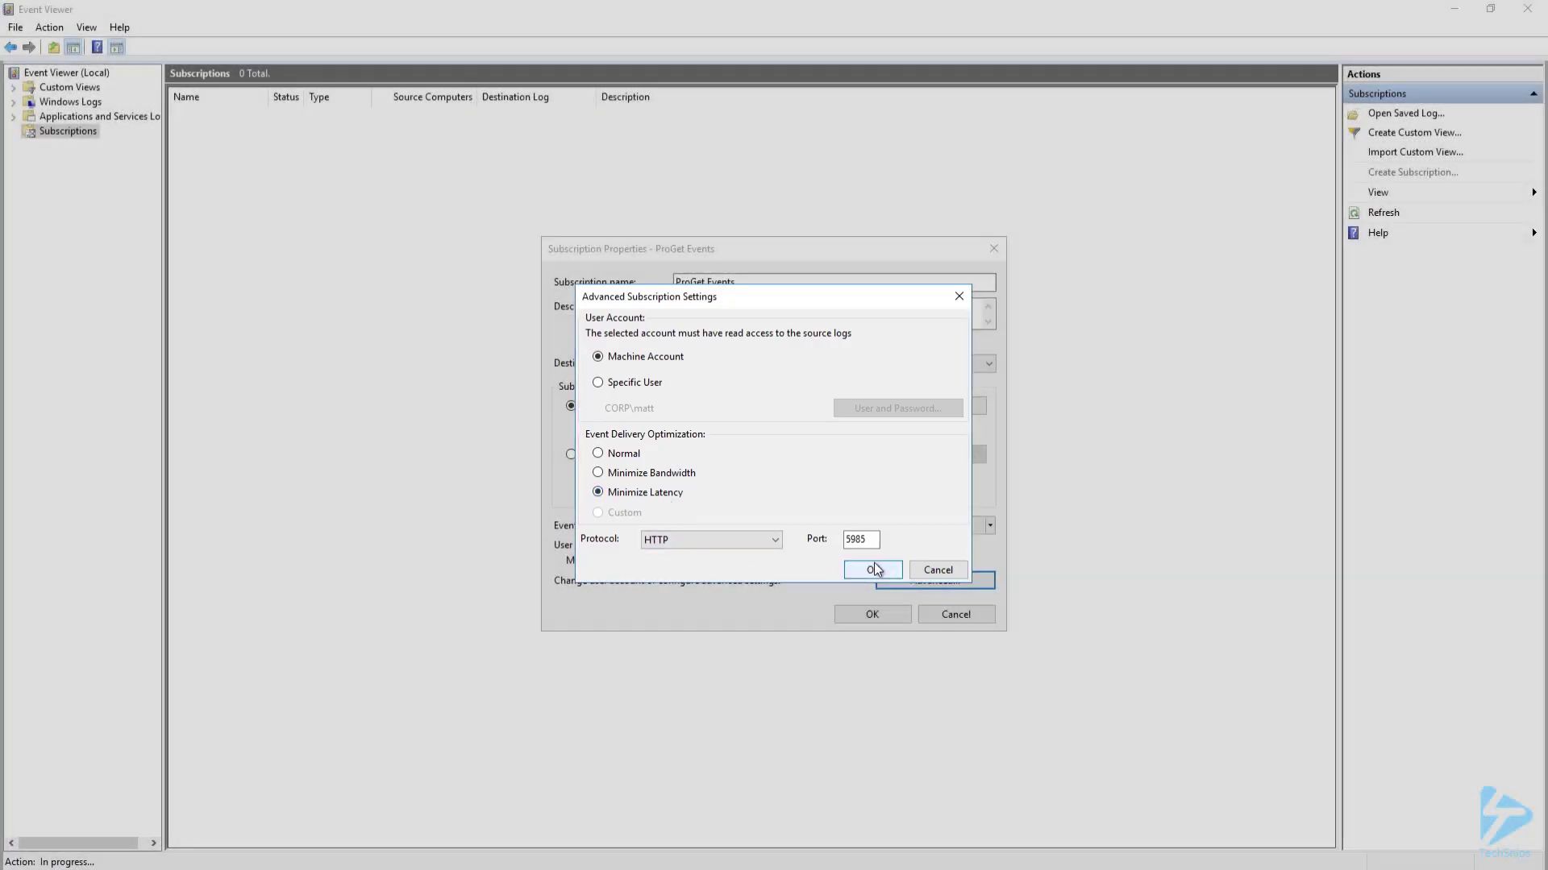
{"action": "left_click", "coordinate": [873, 569]}
{"action": "left_click", "coordinate": [869, 613]}
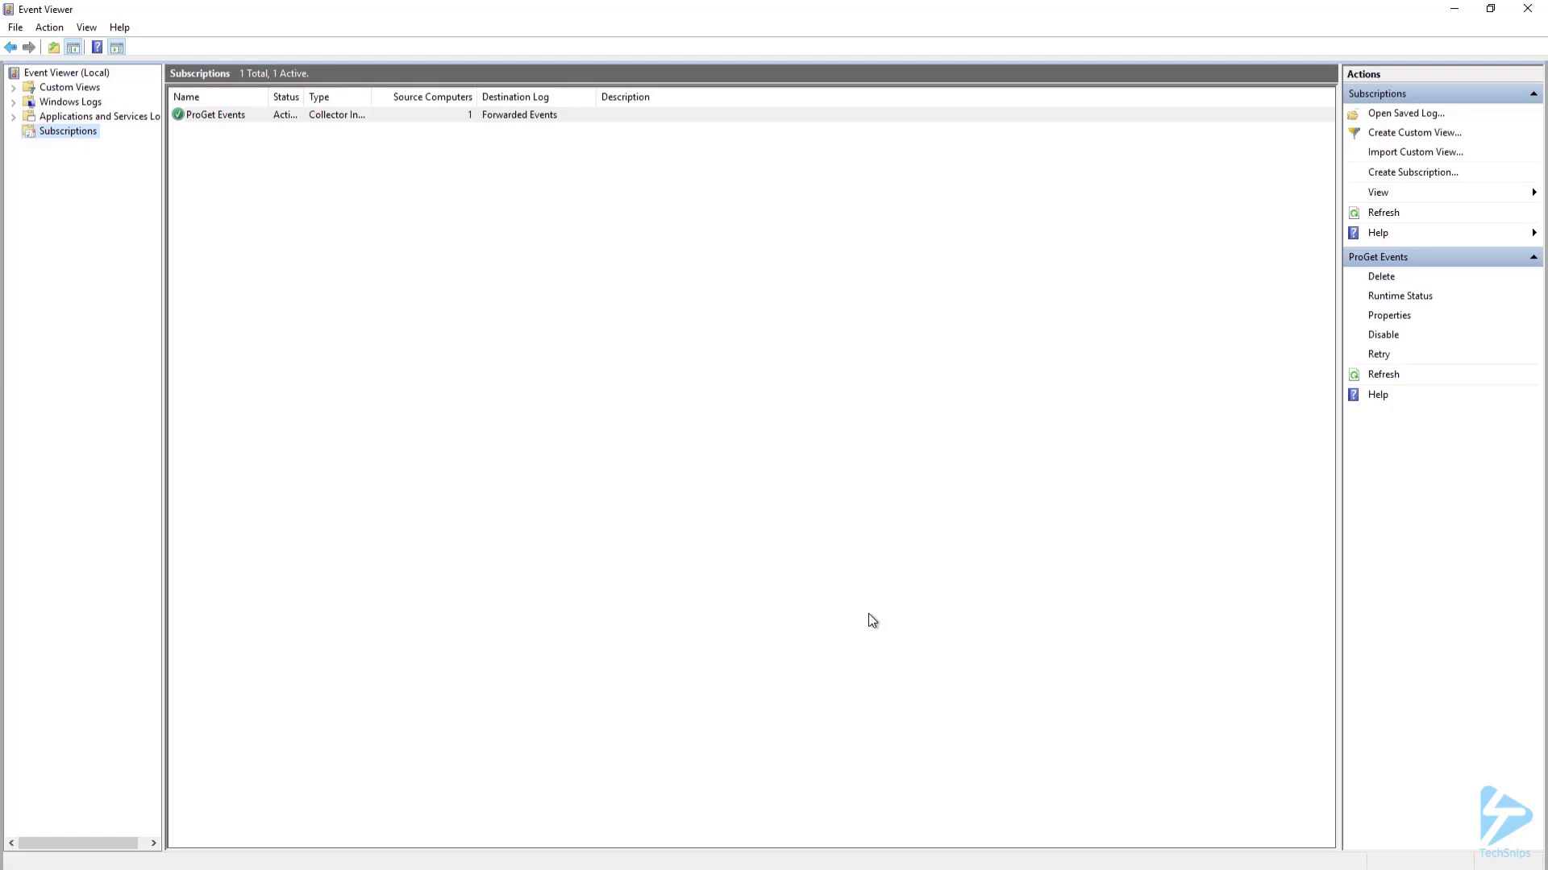
- Open the Forwarded Events log under Windows Logs to view the events collected from the source computer
{"action": "left_click", "coordinate": [13, 102]}
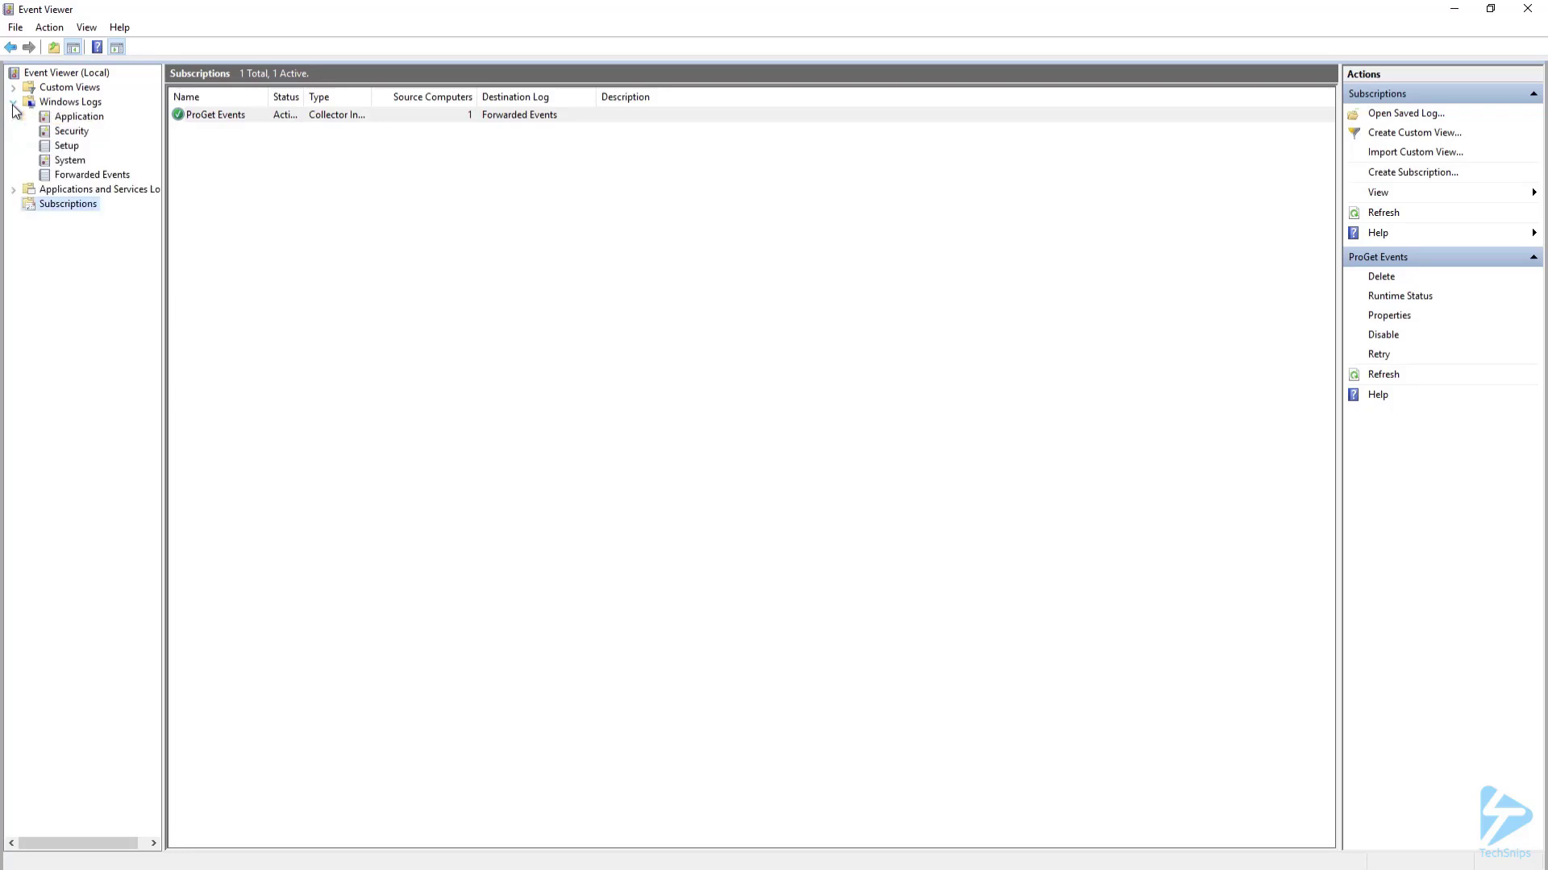
{"action": "left_click", "coordinate": [97, 177]}
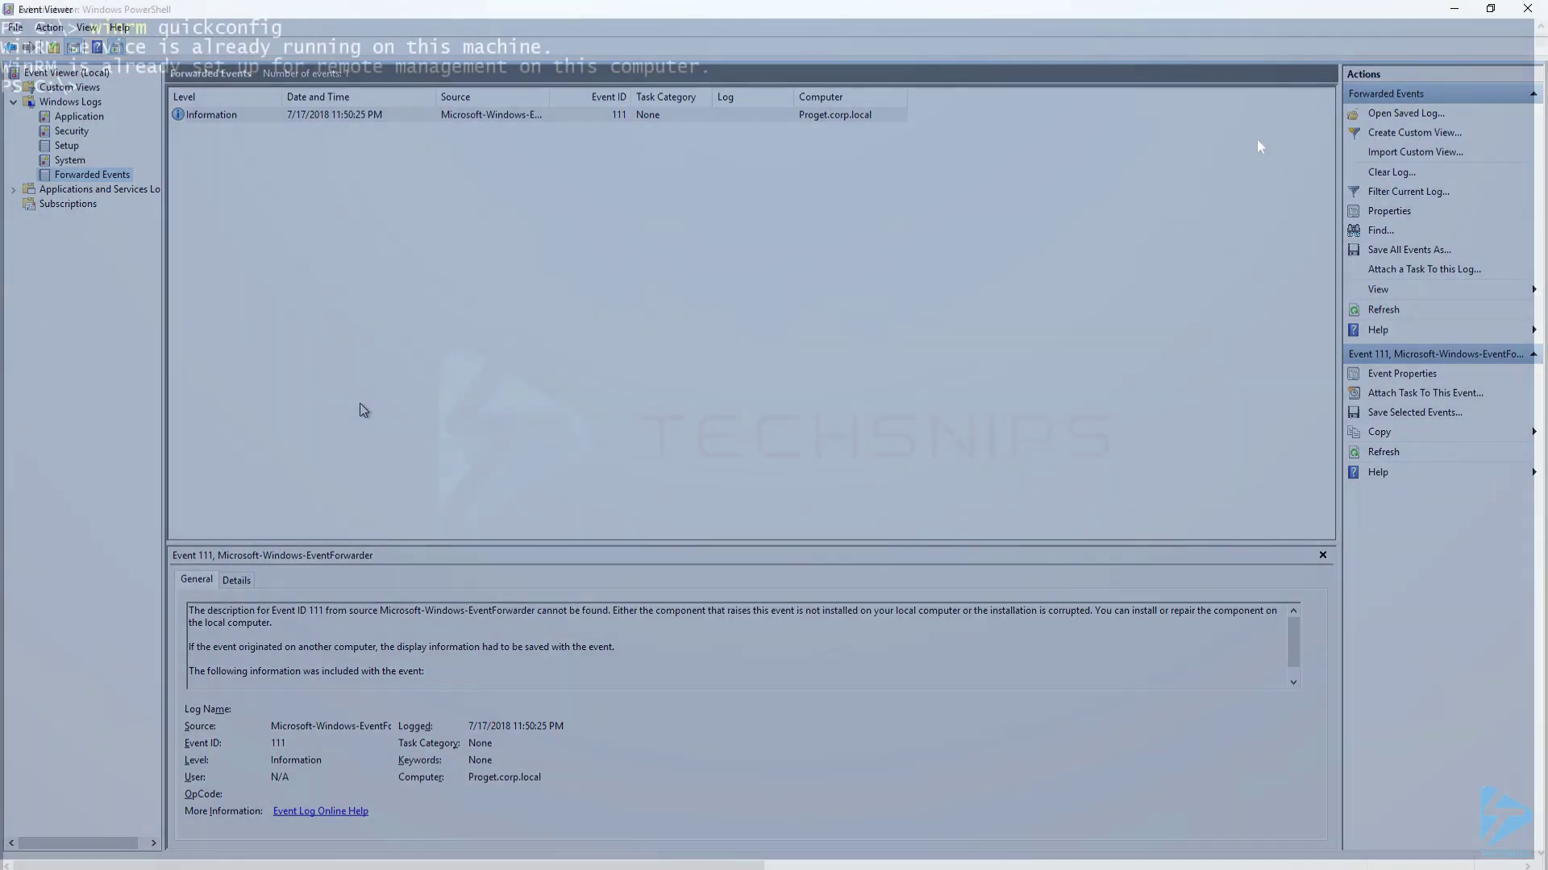
- Write an Application log event with source Test, message 'Test' and event ID 111 in PowerShell, and refresh Forwarded Events in Event Viewer
{"action": "type", "text": "Write-EventLog -LogName Application -Source Test -Message 'Test' -EventId 111"}
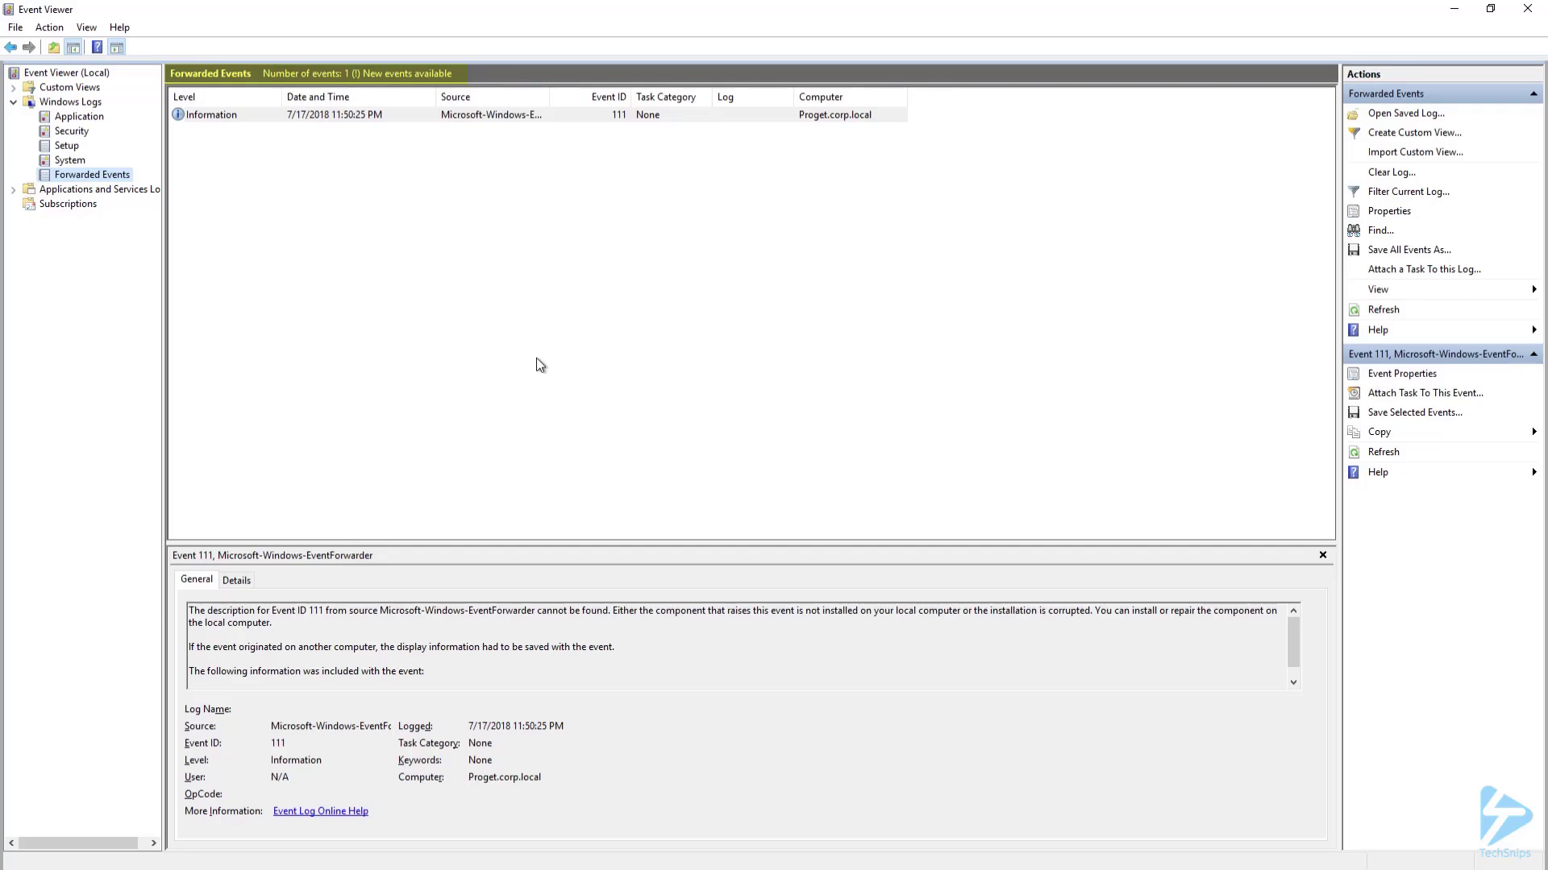
{"action": "left_click", "coordinate": [1391, 452]}
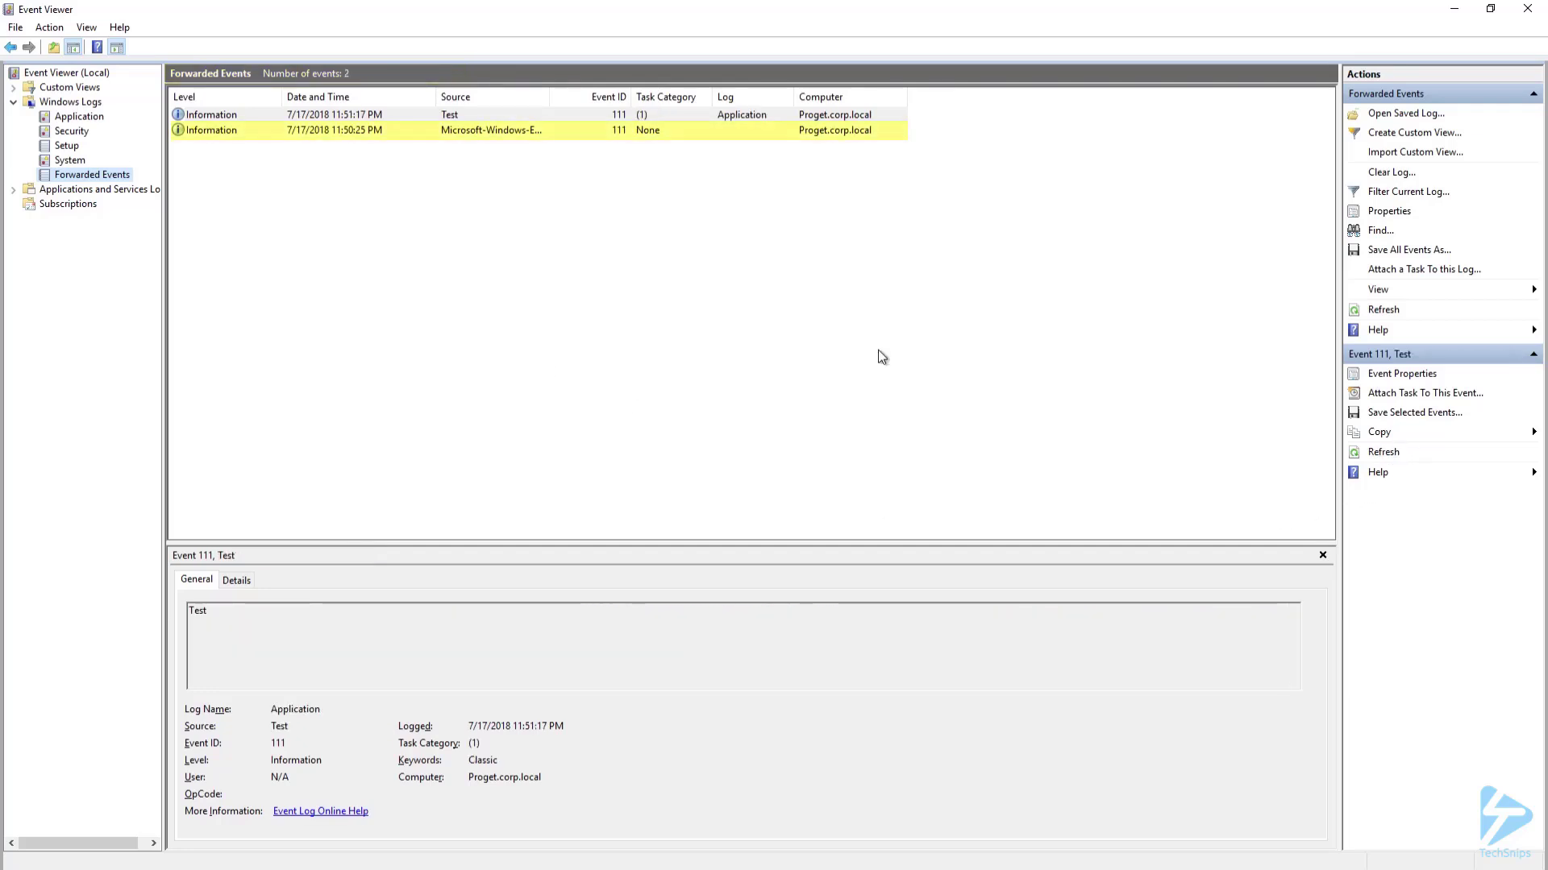